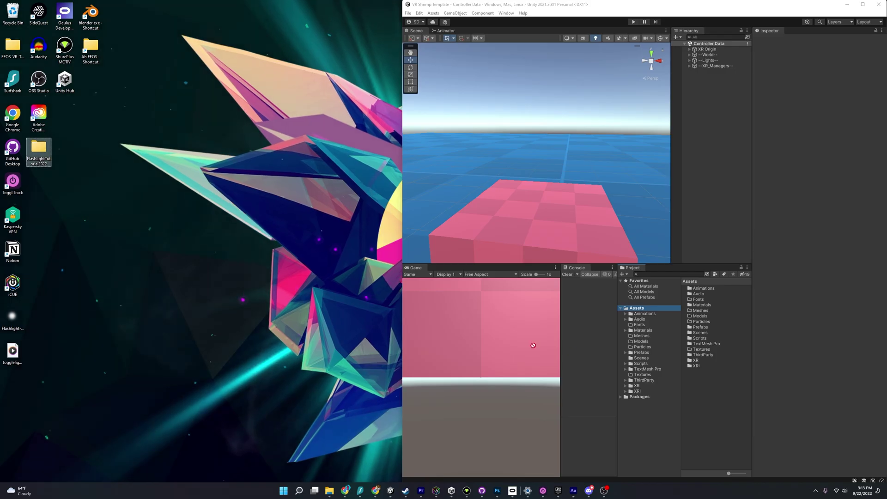
Step: Open the Flashlight Tutorial scene in the Unity editor
{"action": "left_click", "coordinate": [639, 314]}
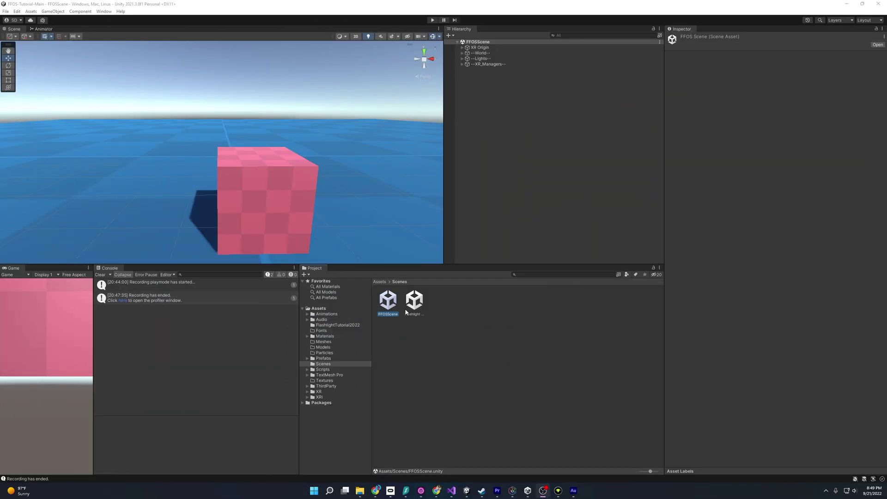
{"action": "double_click", "coordinate": [413, 302]}
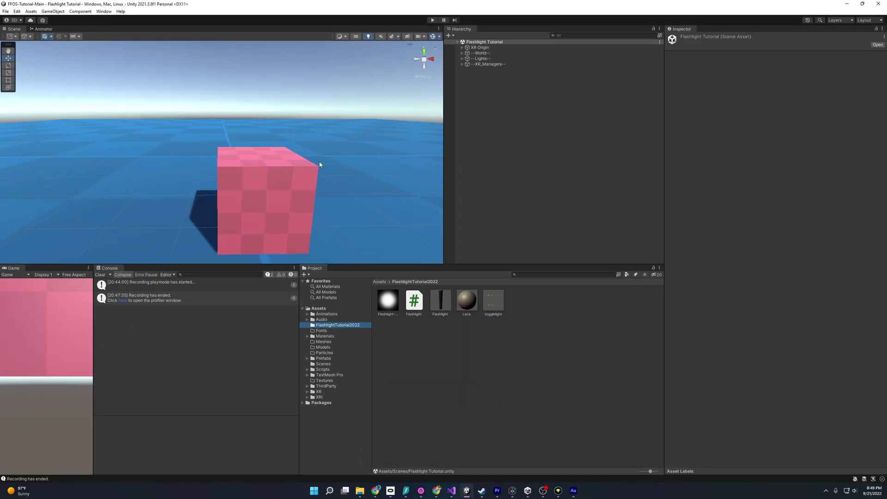
Step: Create a new material named DarkSky in the FlashlightTutorial2022 folder
{"action": "right_click_drag", "start_coordinate": [100, 293], "coordinate": [342, 0]}
{"action": "right_click_drag", "start_coordinate": [438, 14], "coordinate": [319, 162]}
{"action": "right_click", "coordinate": [414, 333]}
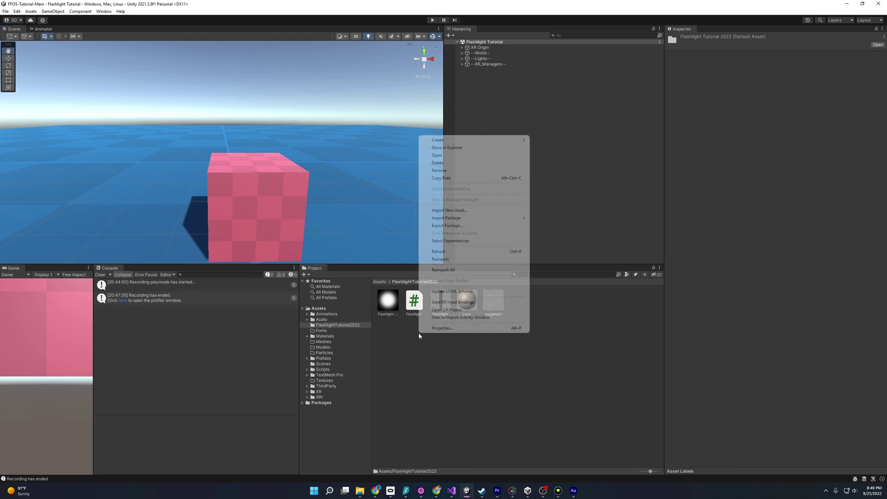
{"action": "mouse_move", "coordinate": [484, 139]}
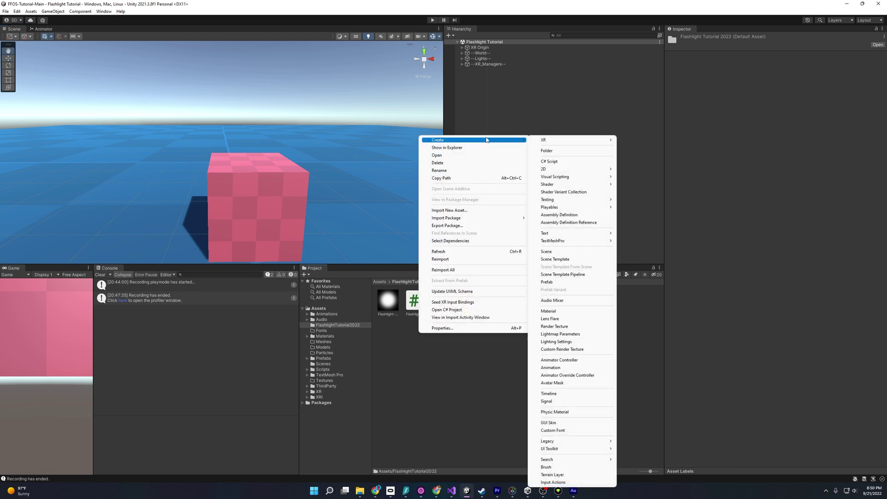
{"action": "left_click", "coordinate": [583, 318]}
{"action": "key", "text": "BackSpace"}
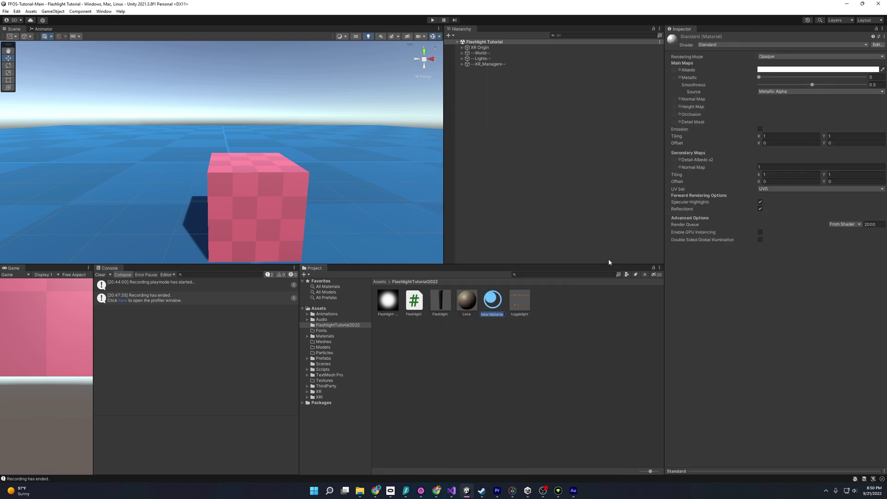
{"action": "type", "text": "DarkSky"}
{"action": "key", "text": "Return"}
Step: Set the DarkSky material's shader to Skybox/Procedural
{"action": "left_click", "coordinate": [737, 45]}
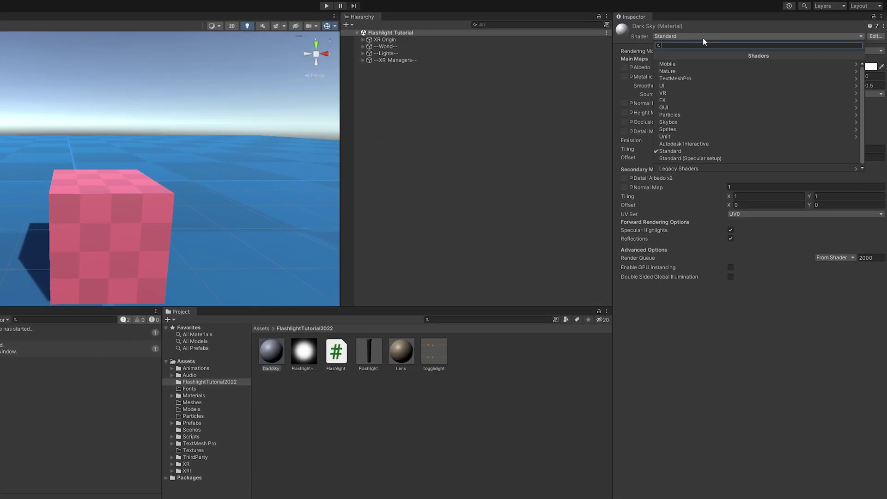
{"action": "type", "text": "proc"}
{"action": "key", "text": "Return"}
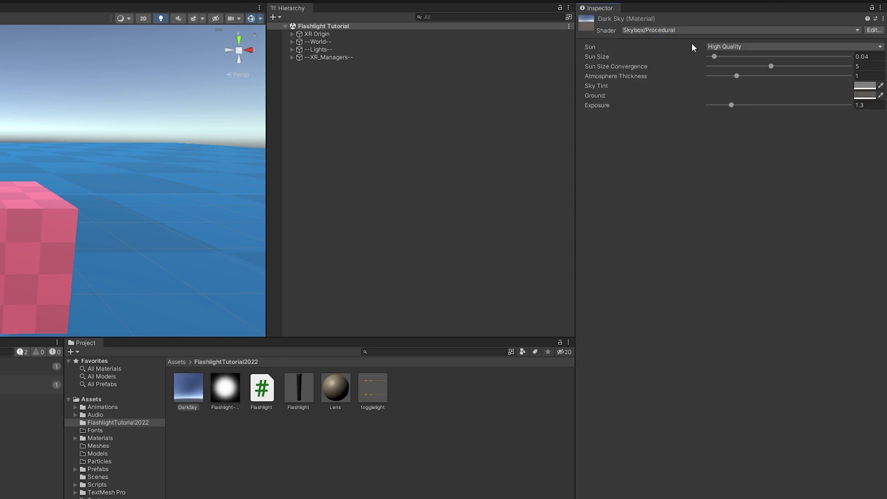
Step: Apply the DarkSky material as the scene's skybox
{"action": "right_click_drag", "start_coordinate": [140, 259], "coordinate": [185, 199]}
{"action": "left_click_drag", "start_coordinate": [187, 401], "coordinate": [182, 243]}
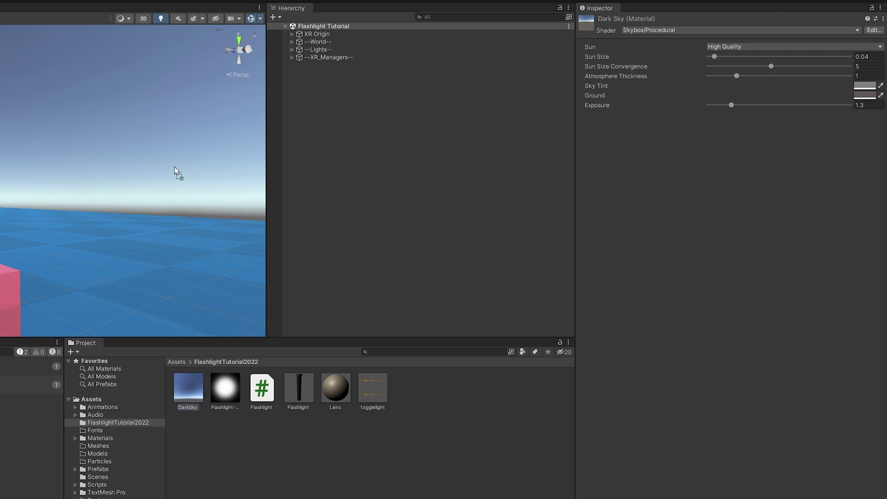
{"action": "right_click_drag", "start_coordinate": [141, 216], "coordinate": [394, 176]}
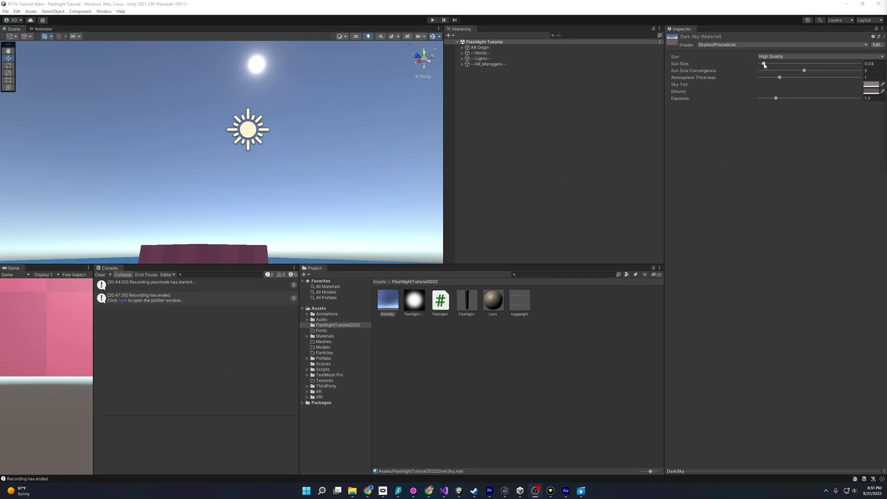
Step: Trial then undo Sun Size and Convergence changes; set Atmosphere Thickness 0.6 and Exposure 0.22
{"action": "left_click_drag", "start_coordinate": [764, 65], "coordinate": [826, 66]}
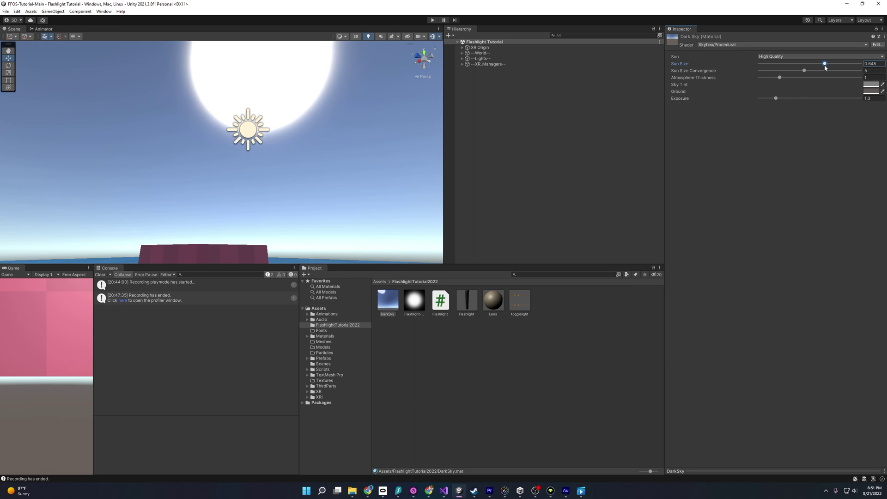
{"action": "key", "text": "ctrl+z"}
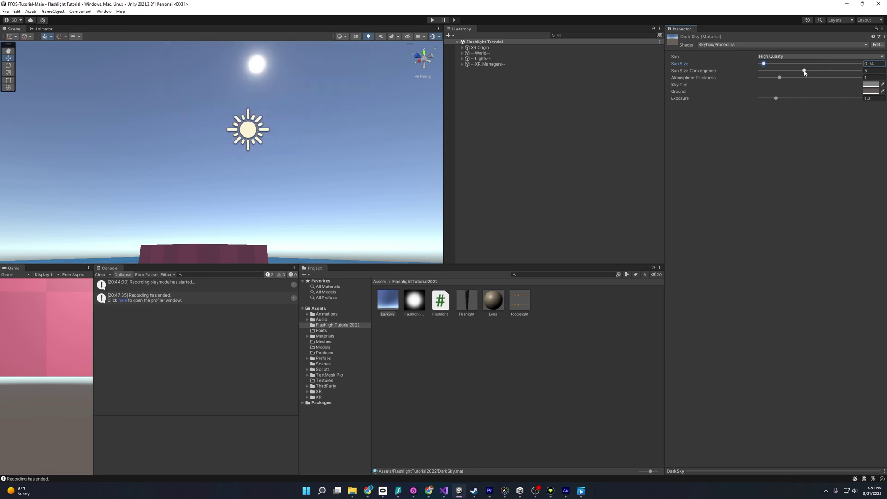
{"action": "left_click_drag", "start_coordinate": [804, 71], "coordinate": [739, 77]}
{"action": "key", "text": "ctrl+z"}
{"action": "left_click_drag", "start_coordinate": [779, 78], "coordinate": [744, 108]}
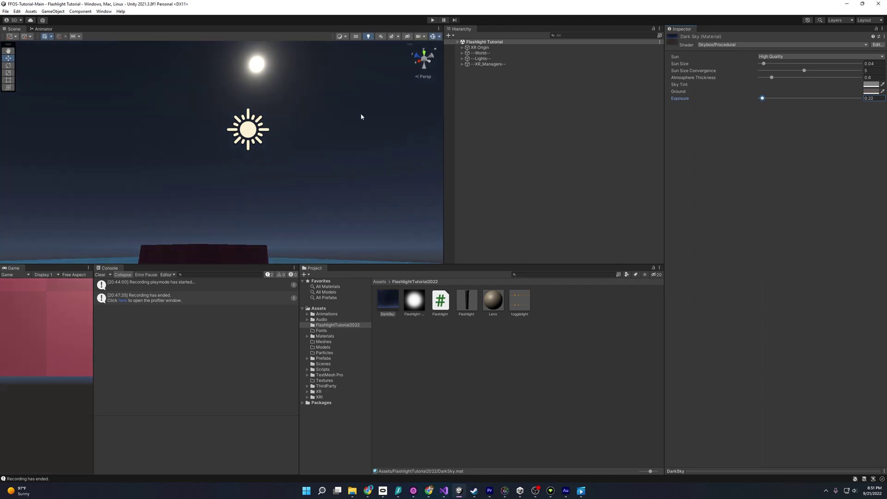
{"action": "right_click_drag", "start_coordinate": [361, 116], "coordinate": [390, 95]}
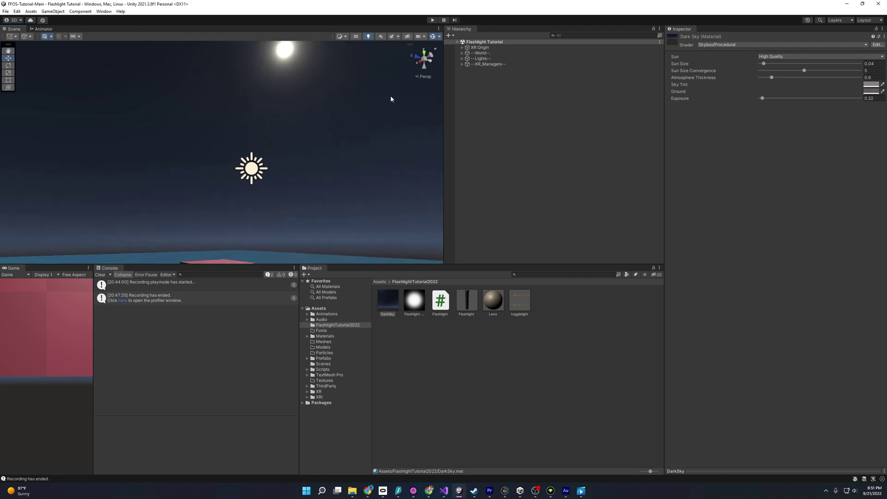
Step: Rotate the Directional Light under --Lights-- so the sun drops below the horizon
{"action": "left_click", "coordinate": [462, 59]}
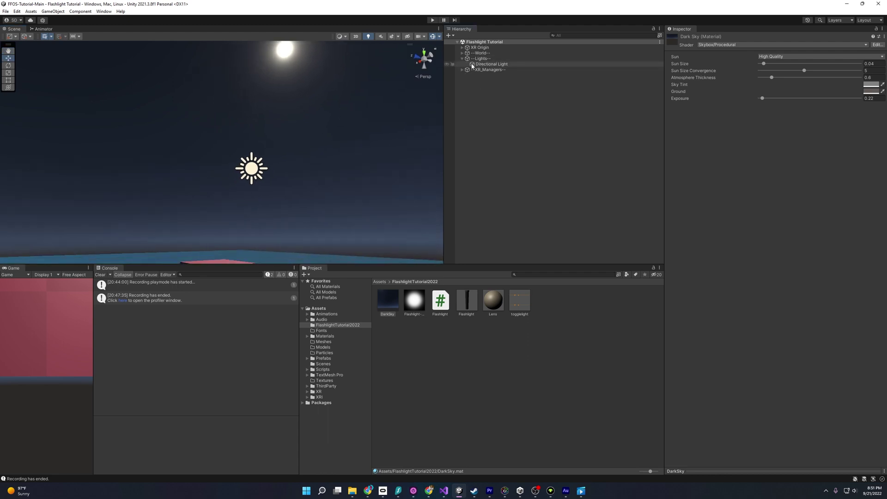
{"action": "left_click", "coordinate": [473, 64]}
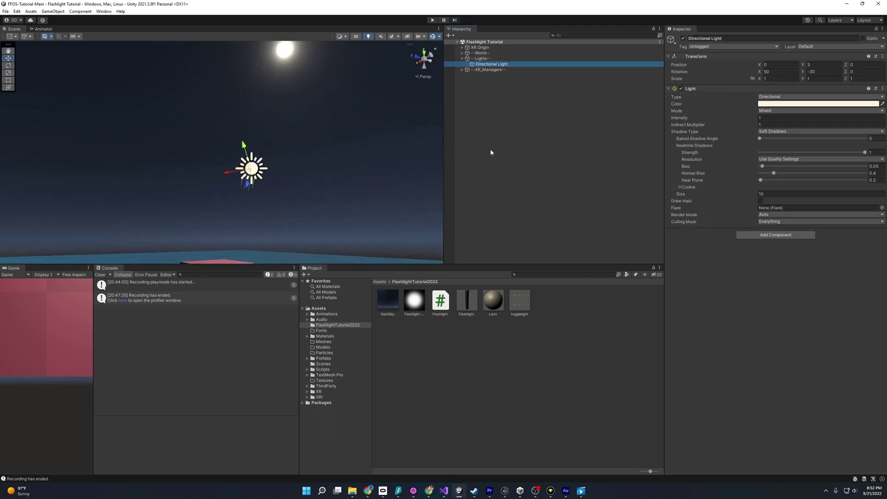
{"action": "key", "text": "e"}
{"action": "left_click_drag", "start_coordinate": [279, 156], "coordinate": [157, 138]}
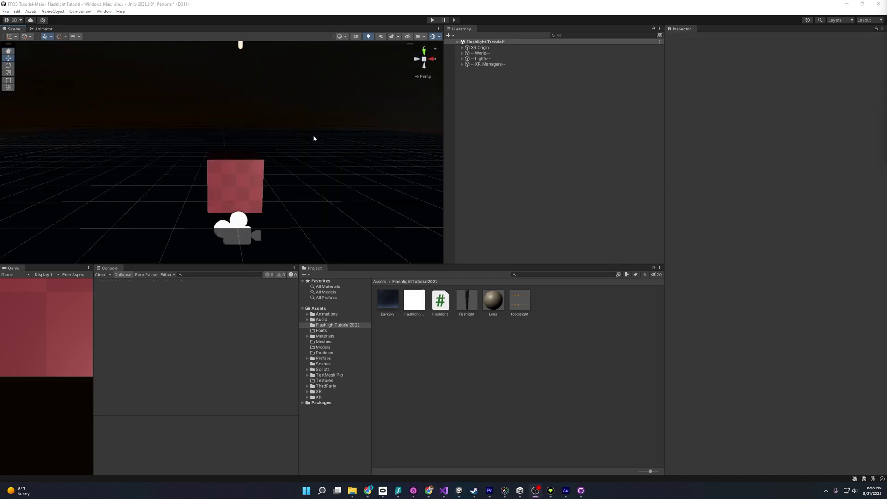
Step: Place the Flashlight prefab into the scene above the pink cube
{"action": "right_click_drag", "start_coordinate": [313, 149], "coordinate": [319, 147]}
{"action": "key", "text": "w"}
{"action": "key", "text": "s"}
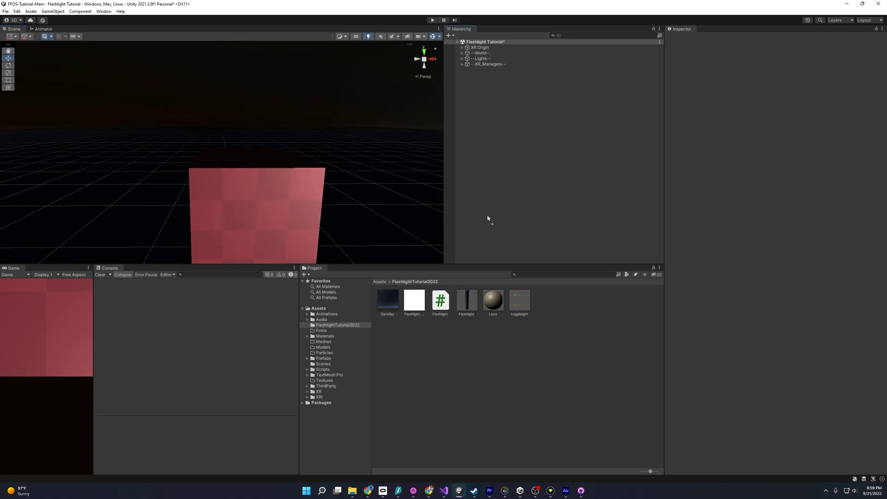
{"action": "left_click_drag", "start_coordinate": [487, 218], "coordinate": [494, 141]}
{"action": "left_click", "coordinate": [302, 113]}
{"action": "right_click_drag", "start_coordinate": [302, 112], "coordinate": [300, 95]}
Step: Expand the Flashlight and inspect its Body, Head and Lens parts
{"action": "left_click", "coordinate": [462, 70]}
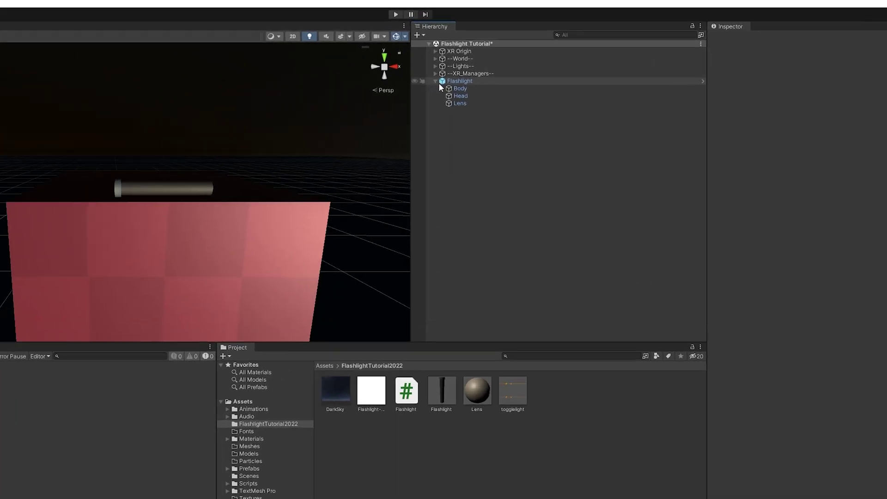
{"action": "left_click", "coordinate": [450, 89]}
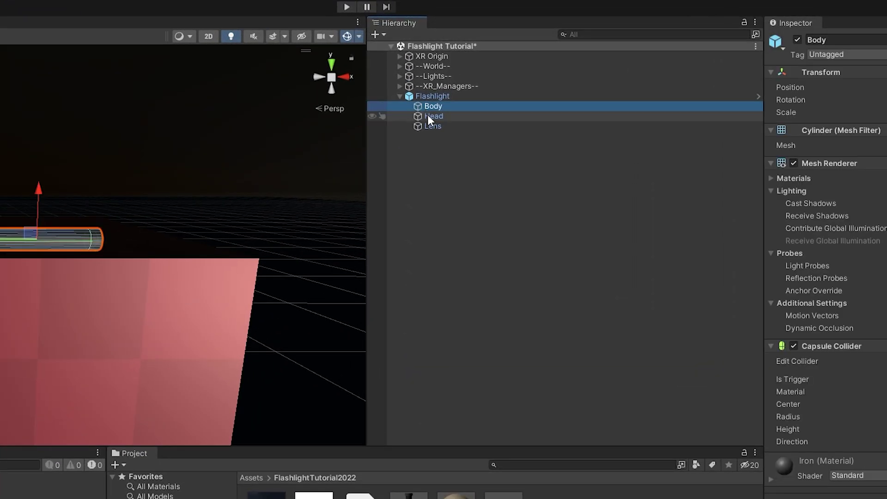
{"action": "left_click", "coordinate": [428, 116]}
{"action": "left_click", "coordinate": [433, 127]}
{"action": "left_click", "coordinate": [433, 117]}
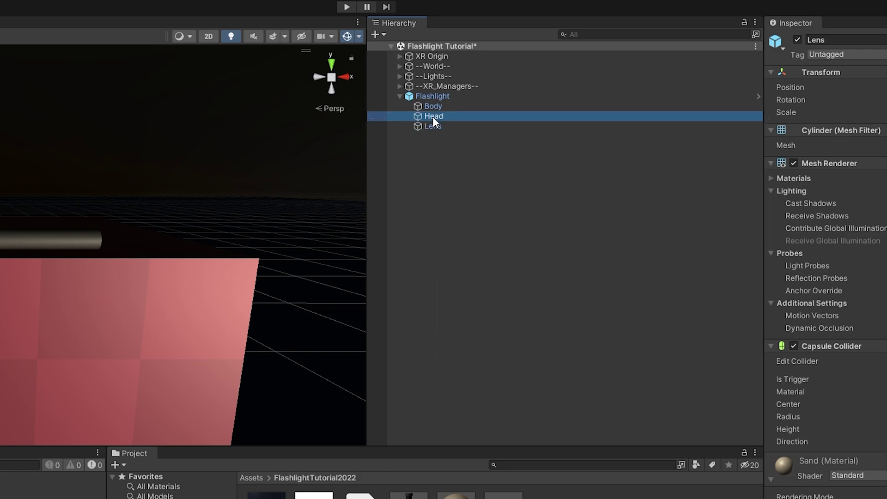
{"action": "left_click", "coordinate": [431, 104]}
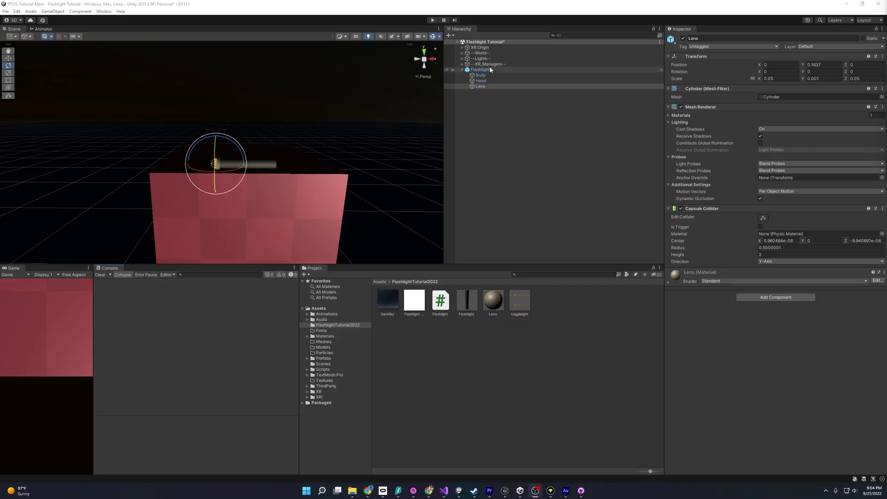
Step: Add a Spot Light as a child of the Flashlight object
{"action": "right_click", "coordinate": [490, 71]}
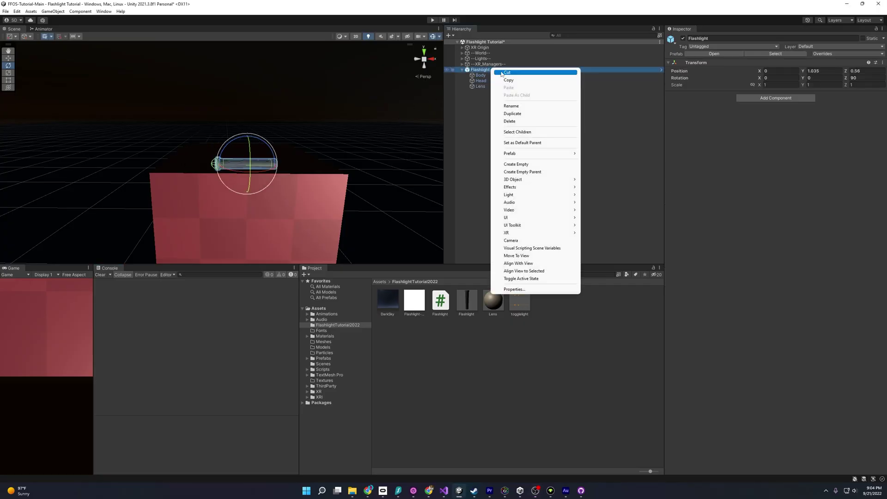
{"action": "mouse_move", "coordinate": [568, 194]}
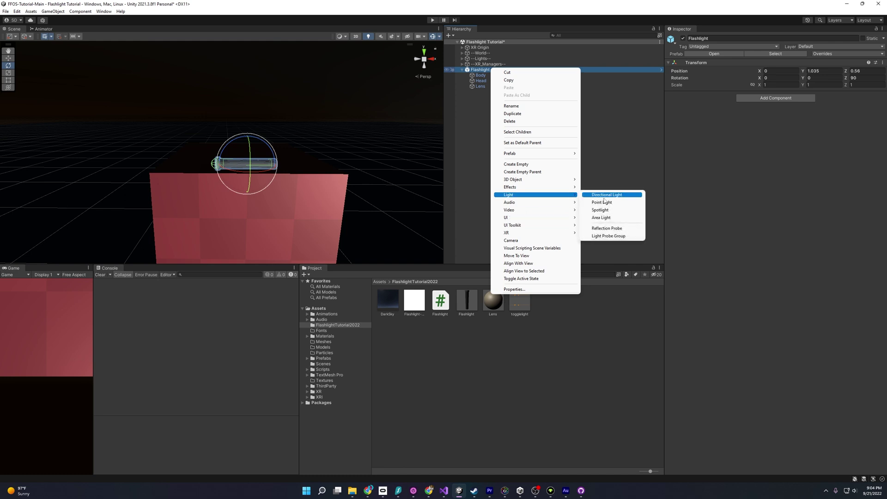
{"action": "left_click", "coordinate": [606, 210]}
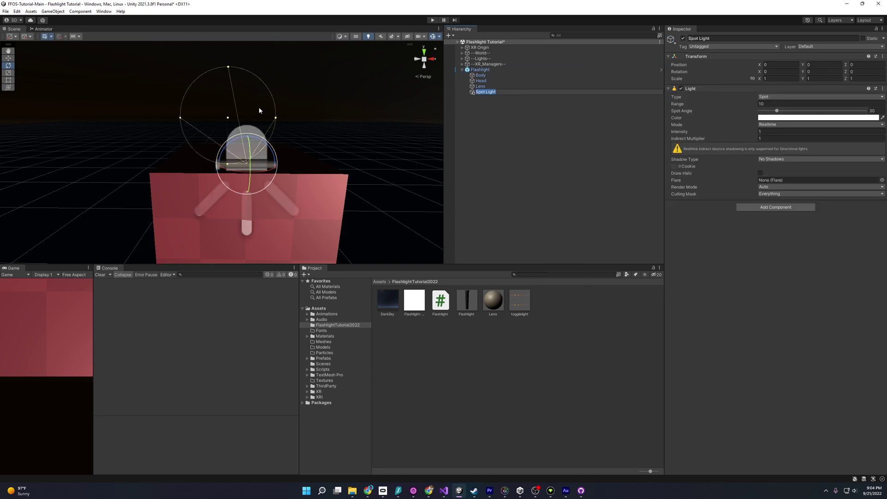
{"action": "left_click_drag", "start_coordinate": [259, 107], "coordinate": [387, 112], "text": "alt"}
{"action": "left_click_drag", "start_coordinate": [128, 145], "coordinate": [203, 127], "text": "alt"}
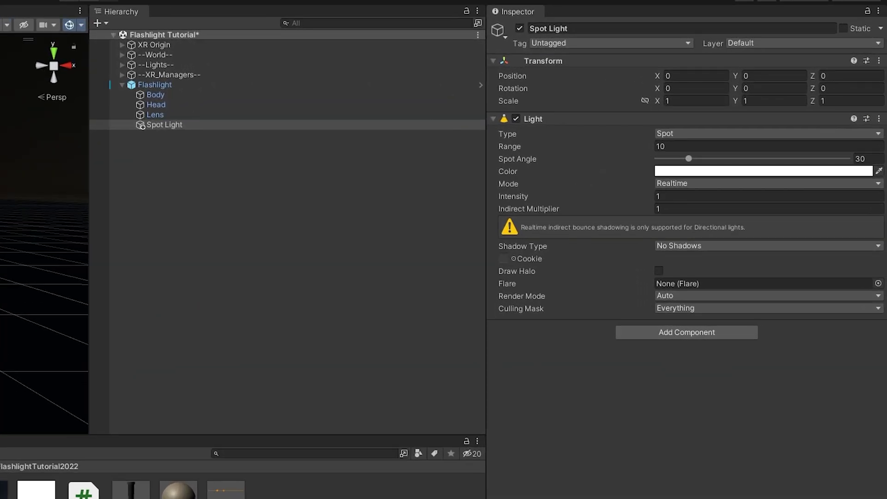
Step: Position the Spot Light at Y 0.15 with an X rotation of -90
{"action": "left_click", "coordinate": [756, 77]}
{"action": "type", "text": ".15"}
{"action": "left_click", "coordinate": [693, 88]}
{"action": "type", "text": "-90"}
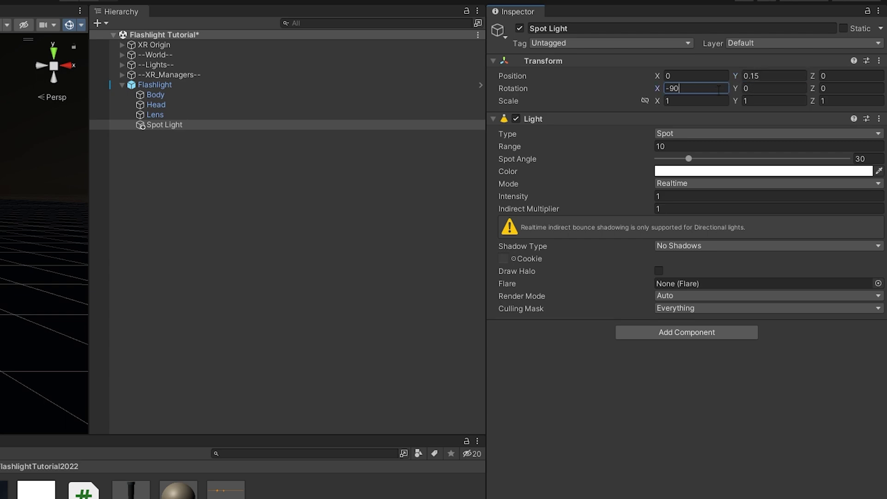
{"action": "key", "text": "Return"}
{"action": "left_click_drag", "start_coordinate": [317, 163], "coordinate": [268, 153], "text": "alt"}
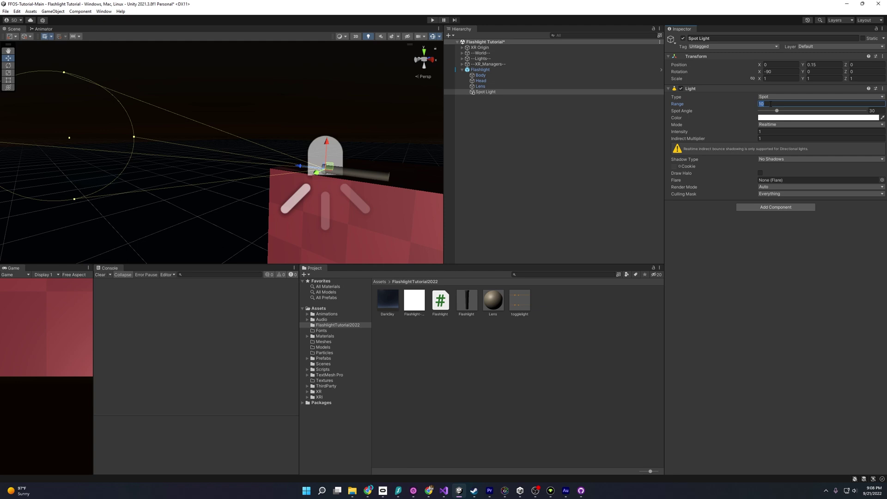
Step: Give the Spot Light range 10, a 70 spot angle and intensity 5
{"action": "left_click", "coordinate": [783, 105]}
{"action": "left_click_drag", "start_coordinate": [777, 112], "coordinate": [806, 110]}
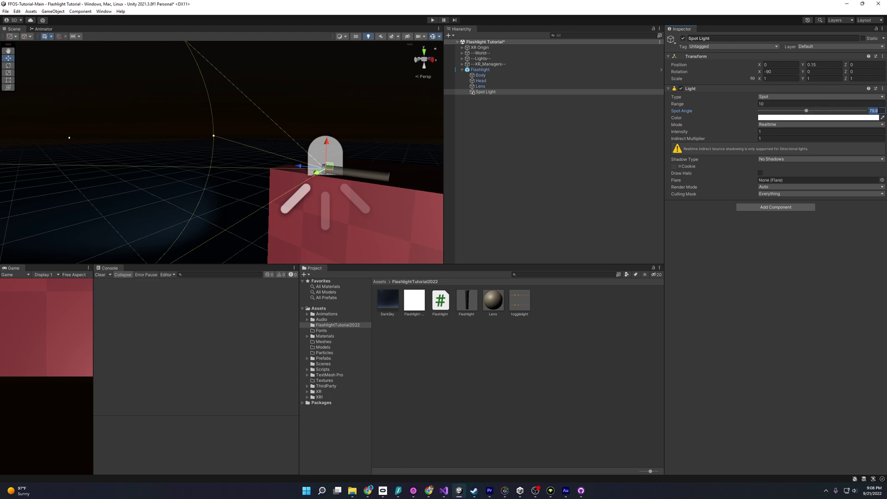
{"action": "type", "text": "70"}
{"action": "left_click", "coordinate": [772, 132]}
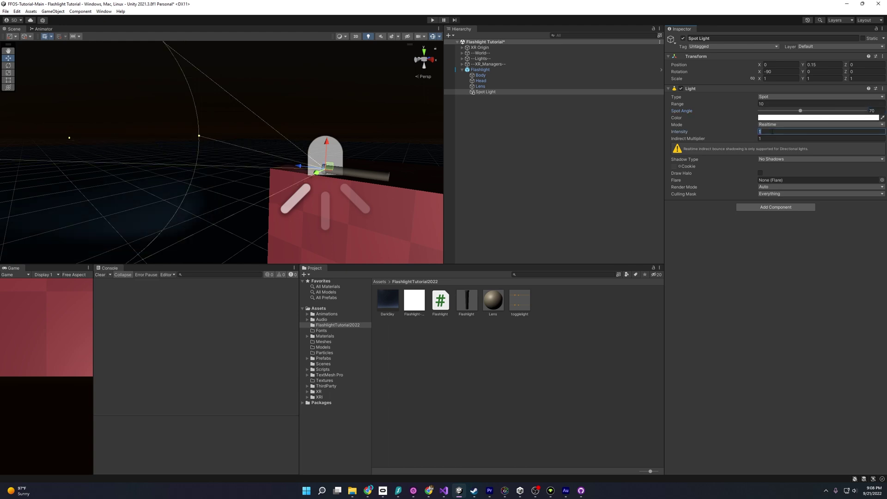
{"action": "type", "text": "5"}
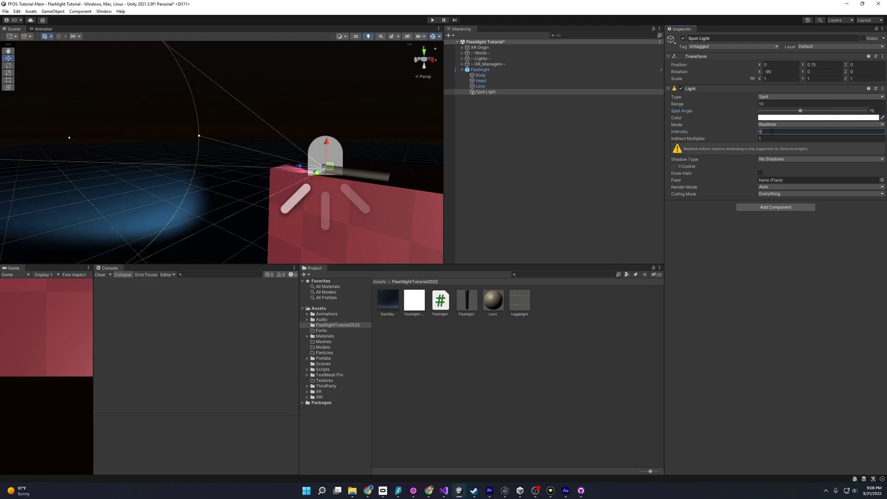
{"action": "type", "text": "70"}
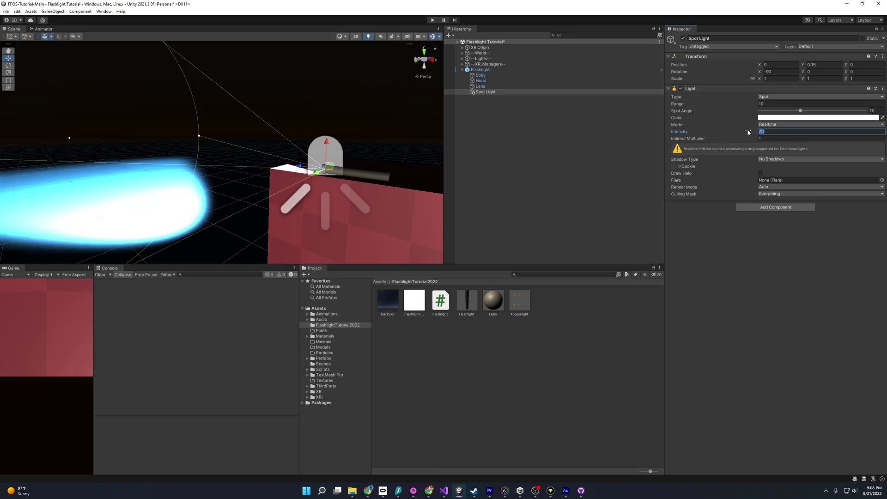
{"action": "type", "text": "5"}
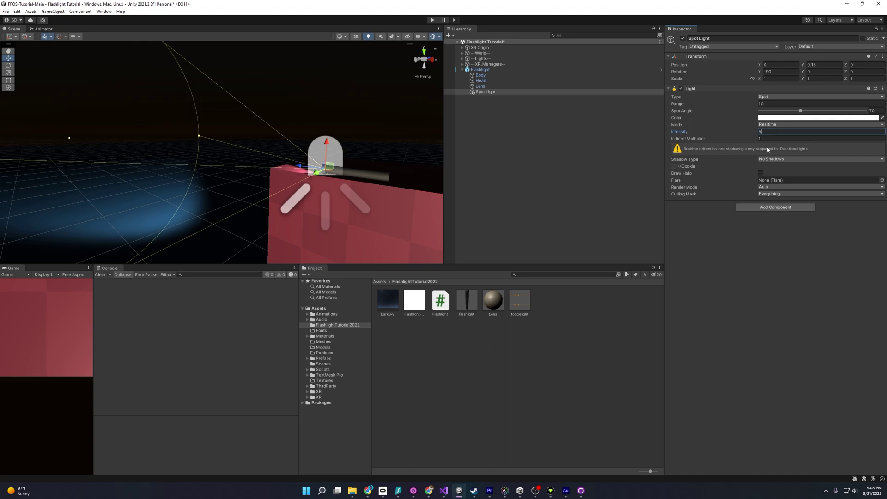
{"action": "right_click_drag", "start_coordinate": [197, 149], "coordinate": [218, 146]}
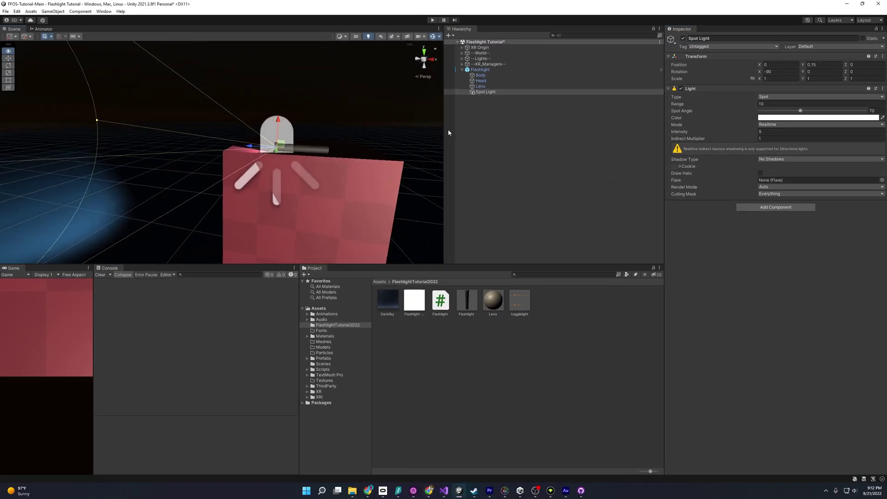
{"action": "left_click", "coordinate": [490, 70]}
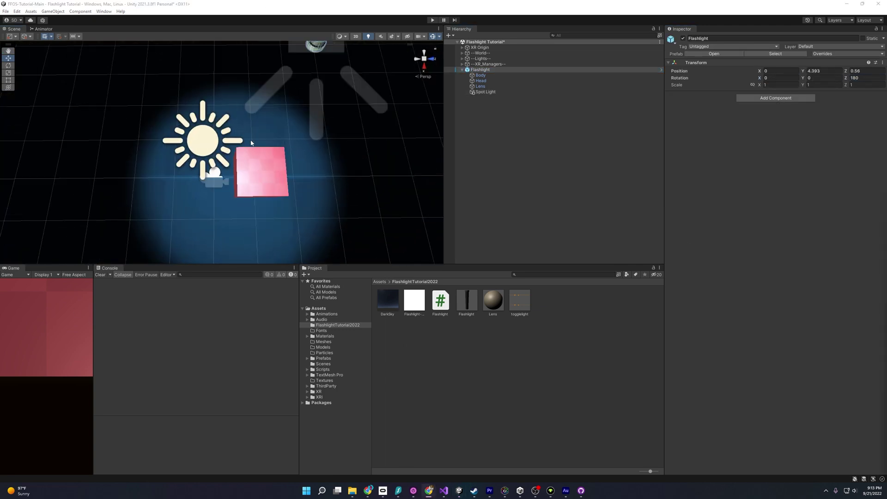
Step: Hide scene gizmos and import the Flashlight-Cookie texture as a Cookie type
{"action": "right_click_drag", "start_coordinate": [276, 150], "coordinate": [274, 165]}
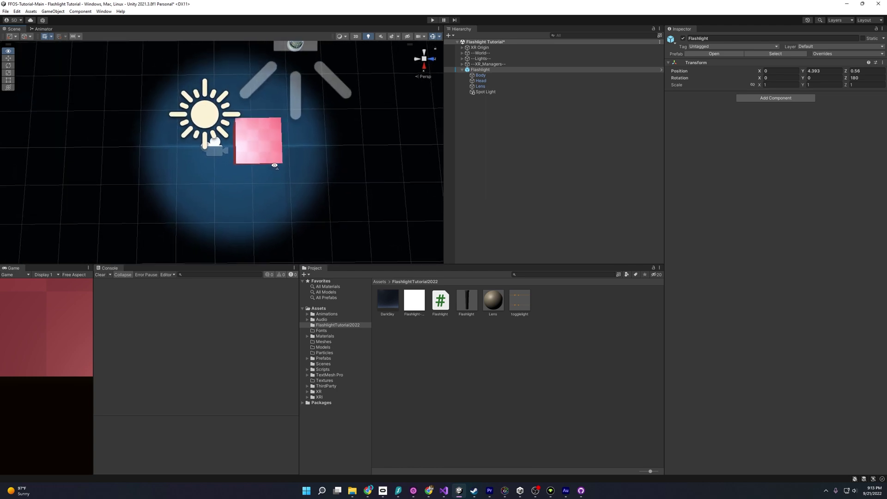
{"action": "left_click", "coordinate": [434, 37]}
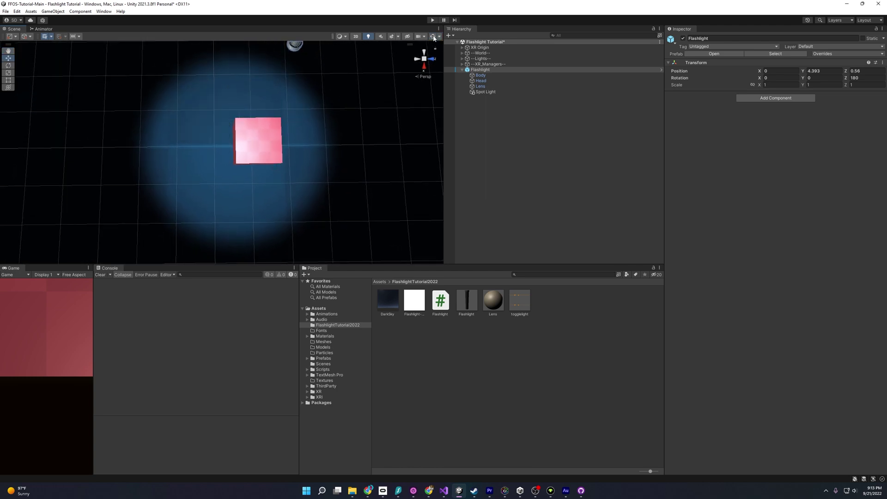
{"action": "left_click", "coordinate": [424, 304]}
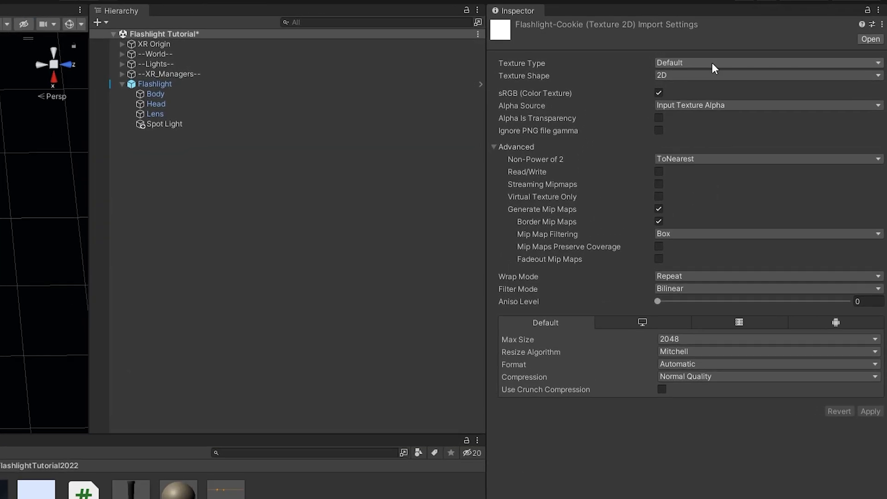
{"action": "left_click", "coordinate": [789, 58]}
{"action": "left_click", "coordinate": [697, 146]}
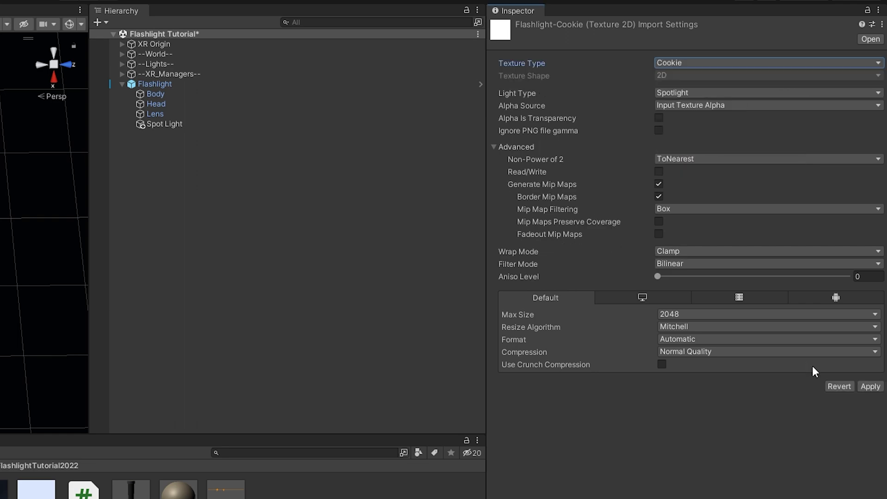
{"action": "left_click", "coordinate": [877, 388]}
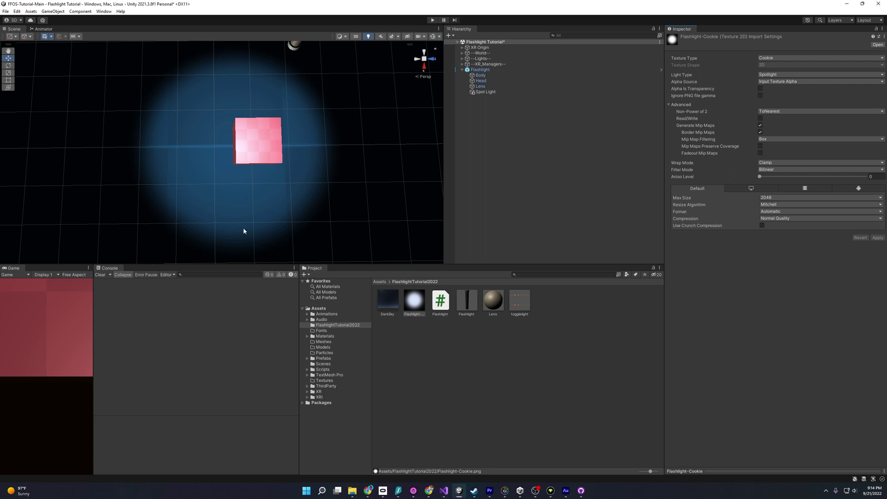
{"action": "left_click", "coordinate": [497, 93]}
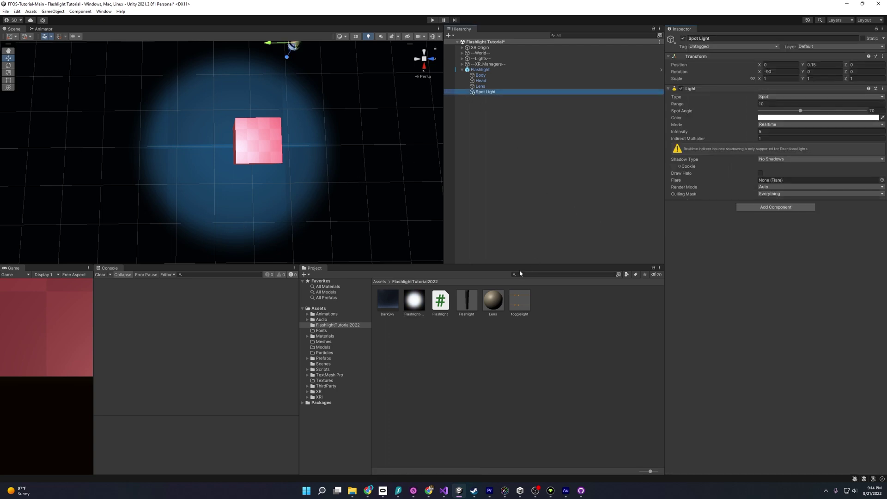
Step: Give the Spot Light the Flashlight-Cookie cookie, Soft Shadows and Mixed light mode
{"action": "left_click_drag", "start_coordinate": [419, 305], "coordinate": [675, 167]}
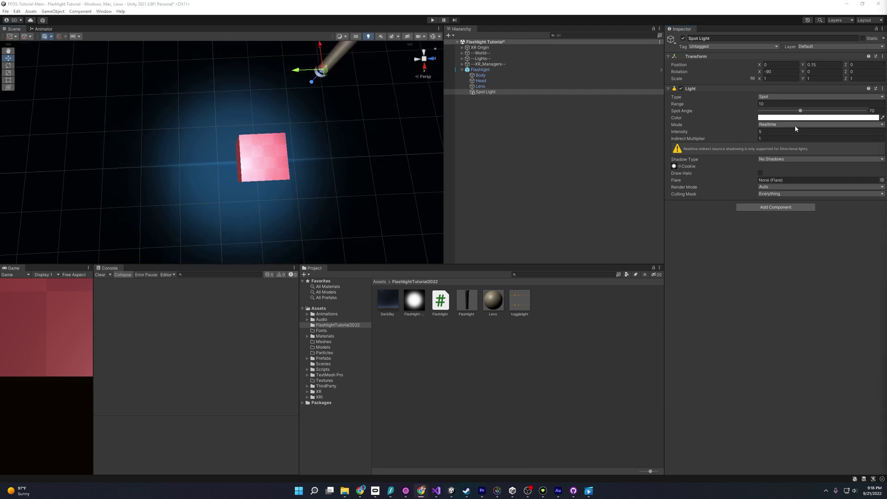
{"action": "left_click", "coordinate": [811, 159]}
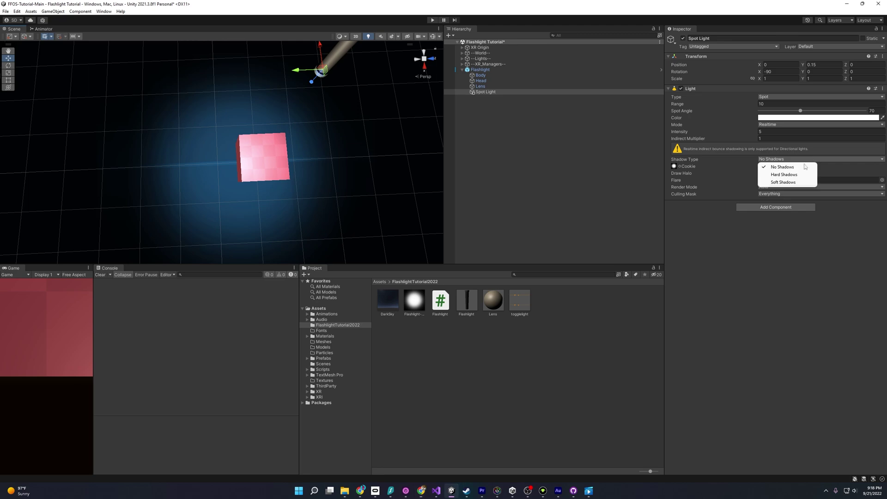
{"action": "left_click", "coordinate": [790, 183]}
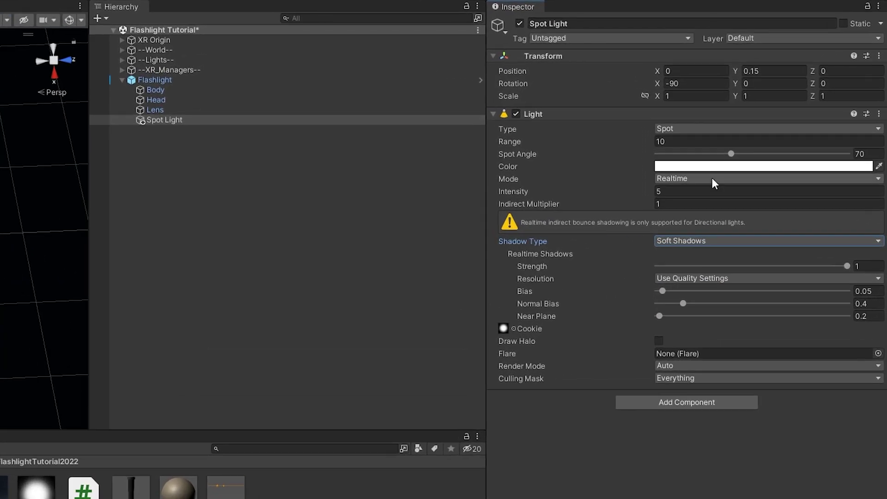
{"action": "left_click", "coordinate": [713, 179]}
{"action": "left_click", "coordinate": [697, 207]}
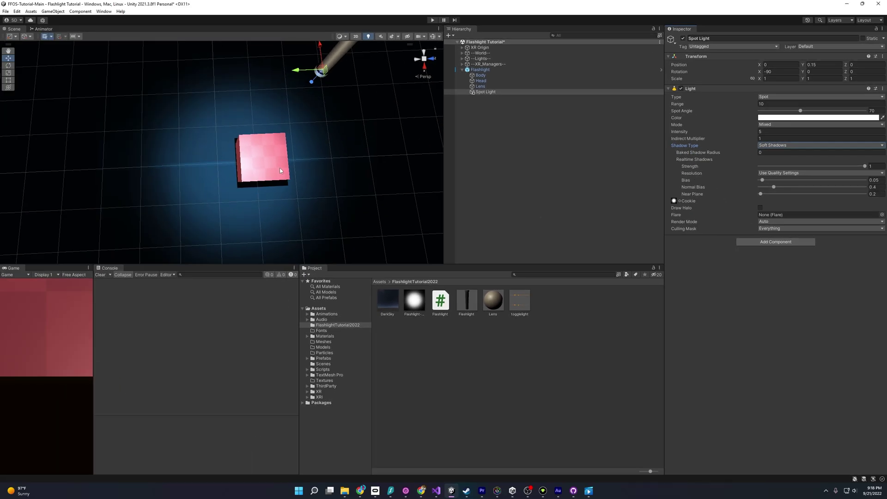
{"action": "key", "text": "alt+Tab"}
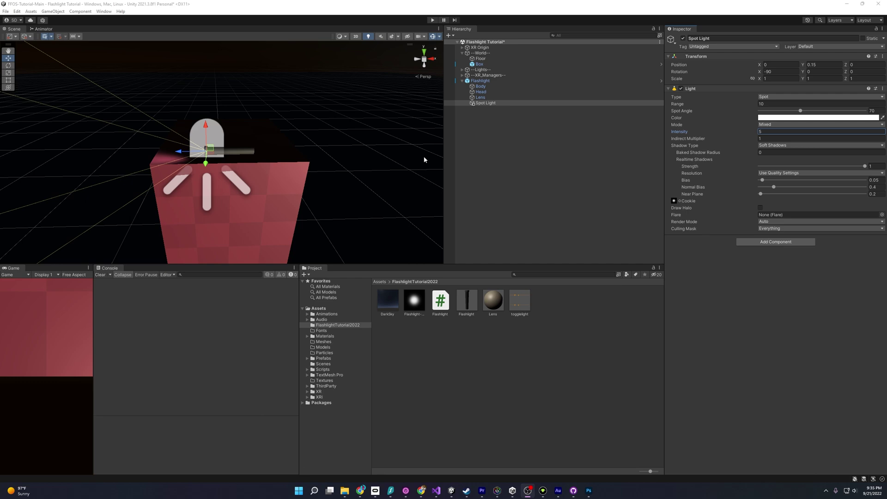
Step: Raise the Spot Light intensity to 15 and check the brighter beam
{"action": "right_click_drag", "start_coordinate": [381, 158], "coordinate": [360, 156]}
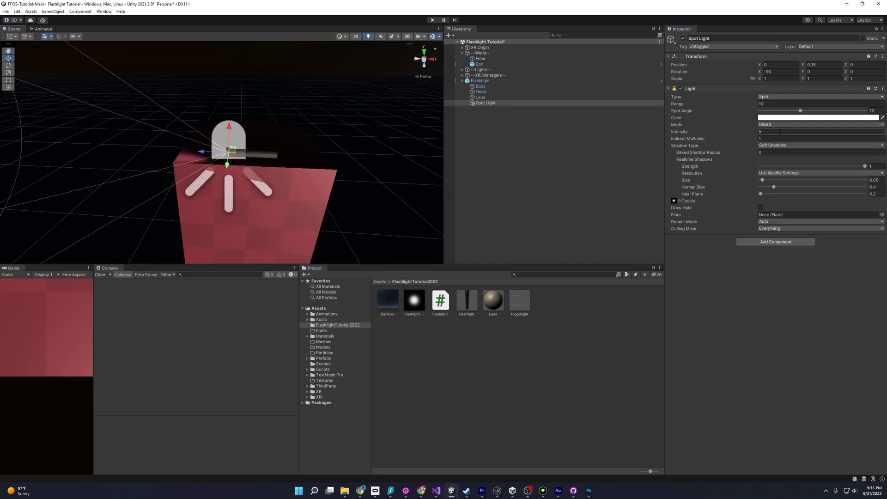
{"action": "type", "text": "15"}
{"action": "right_click_drag", "start_coordinate": [244, 117], "coordinate": [174, 137]}
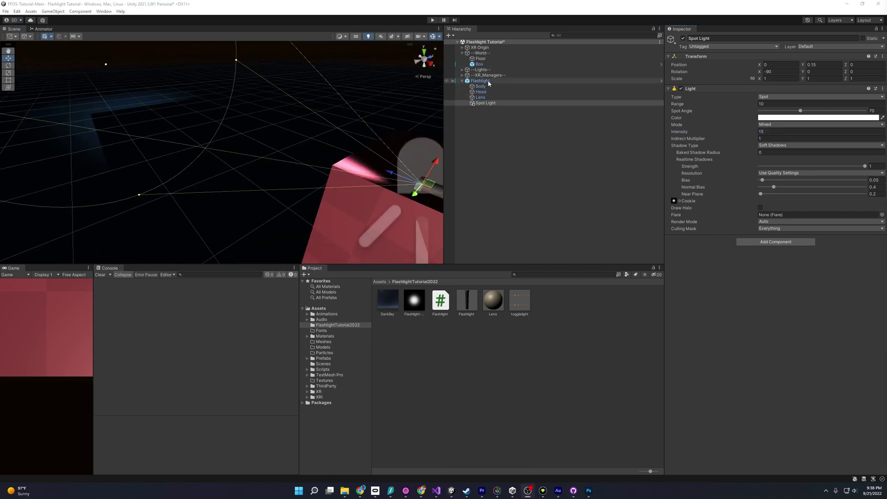
{"action": "left_click", "coordinate": [488, 82]}
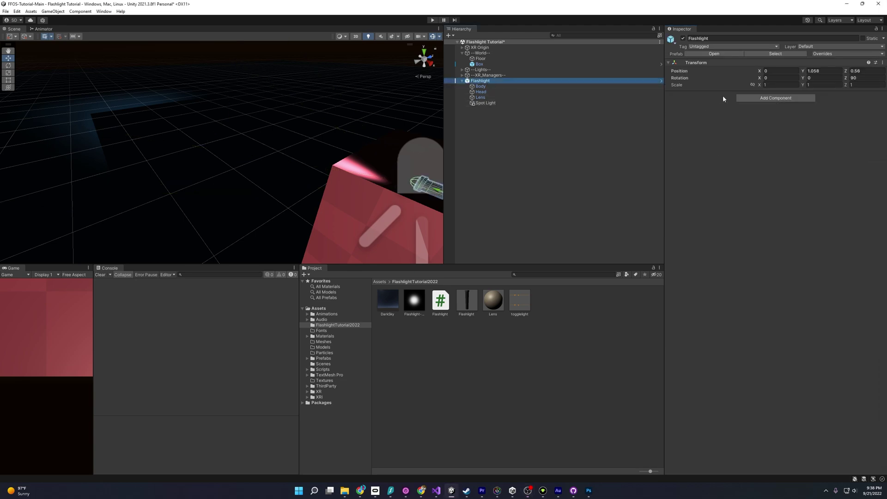
Step: Add XR Grab Interactable, with its Rigidbody, to Flashlight and expand both components' settings
{"action": "left_click", "coordinate": [761, 98]}
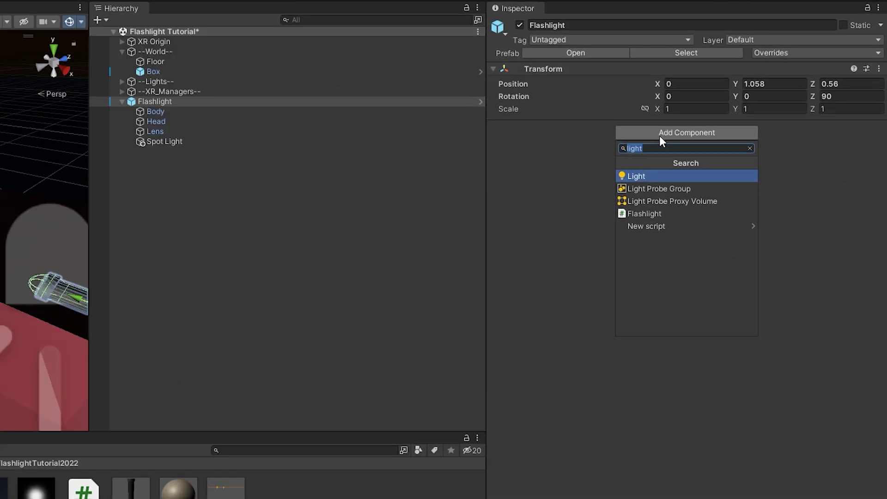
{"action": "type", "text": "xrgrab"}
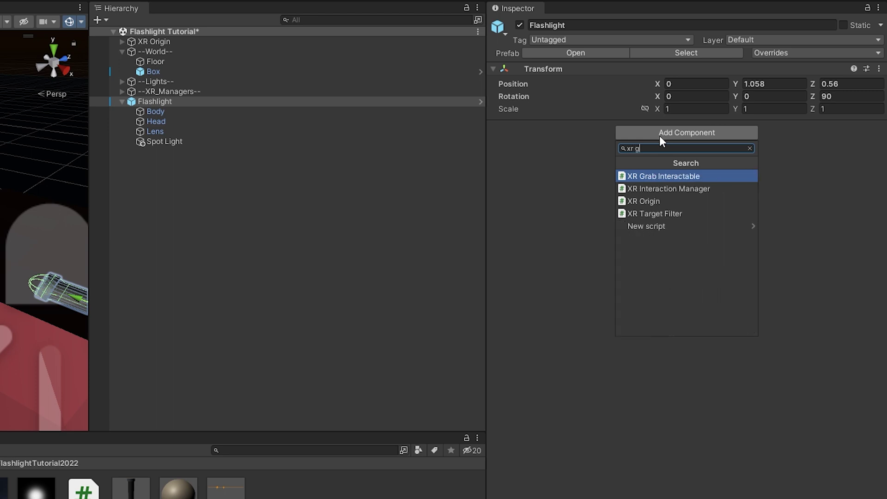
{"action": "key", "text": "Return"}
{"action": "left_click", "coordinate": [492, 126]}
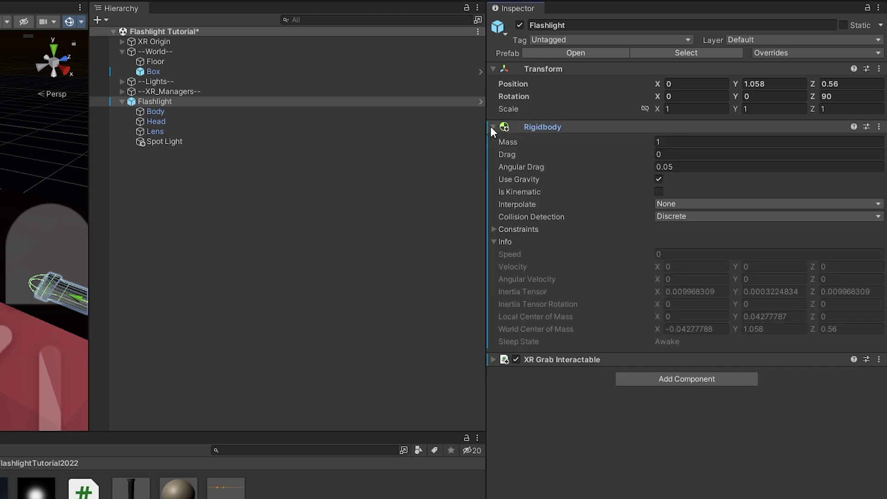
{"action": "left_click", "coordinate": [494, 359]}
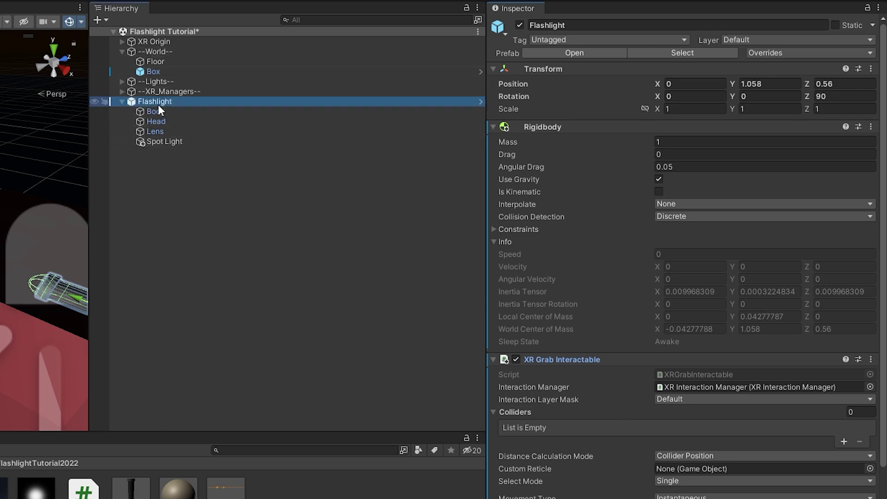
{"action": "right_click", "coordinate": [158, 104]}
Step: Create an empty child object under Flashlight named AttachPoint
{"action": "left_click", "coordinate": [273, 278]}
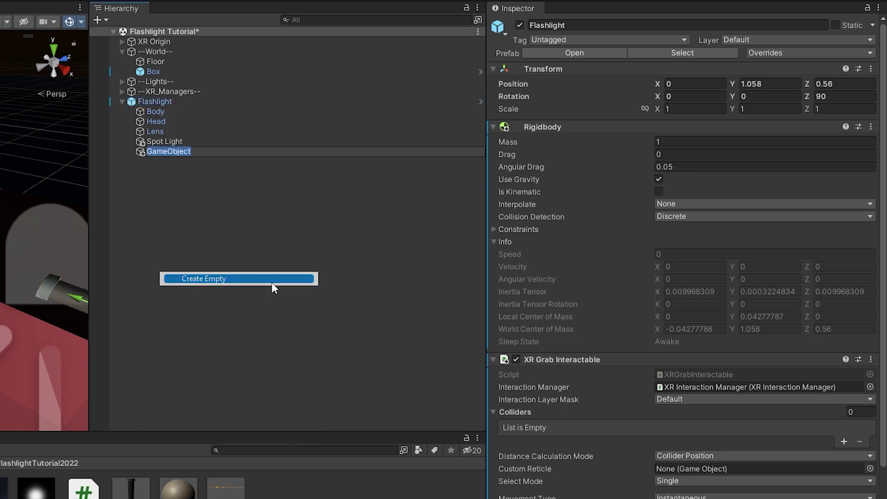
{"action": "type", "text": "AttachPoi"}
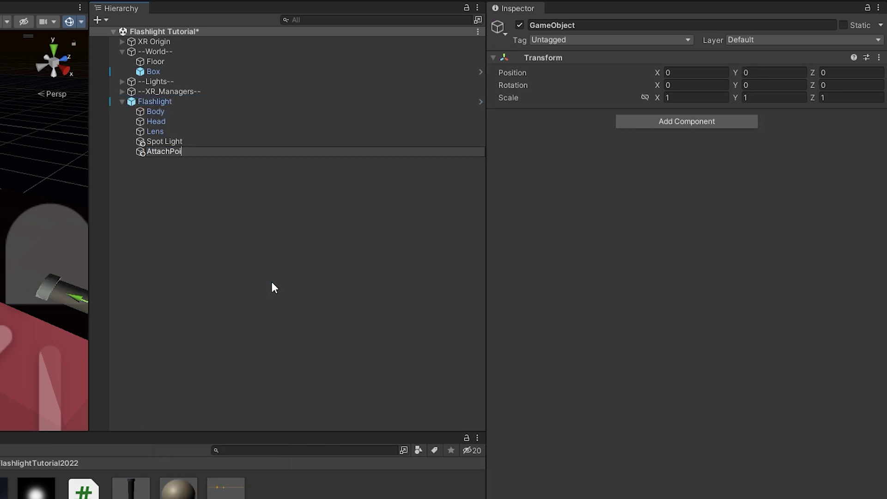
{"action": "type", "text": "nt"}
{"action": "key", "text": "Return"}
{"action": "left_click", "coordinate": [224, 102]}
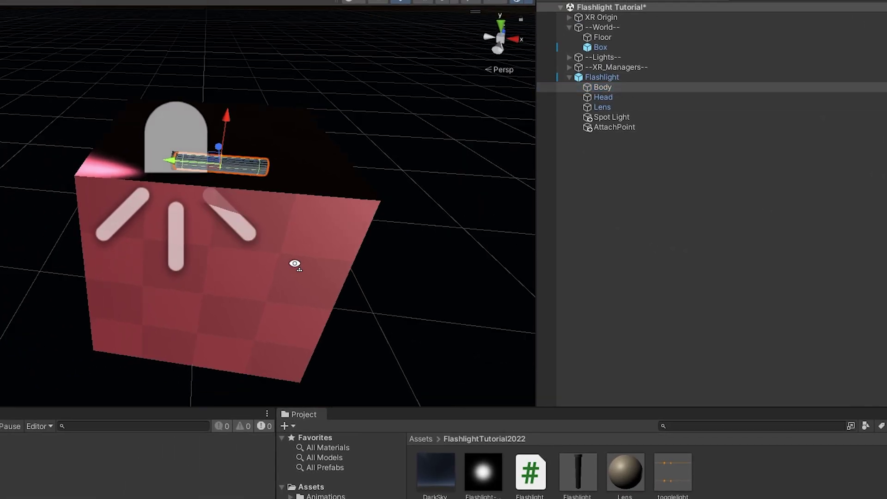
Step: Assign Body as the grab interactable's single collider and AttachPoint as its Attach Transform
{"action": "right_click_drag", "start_coordinate": [0, 195], "coordinate": [0, 122]}
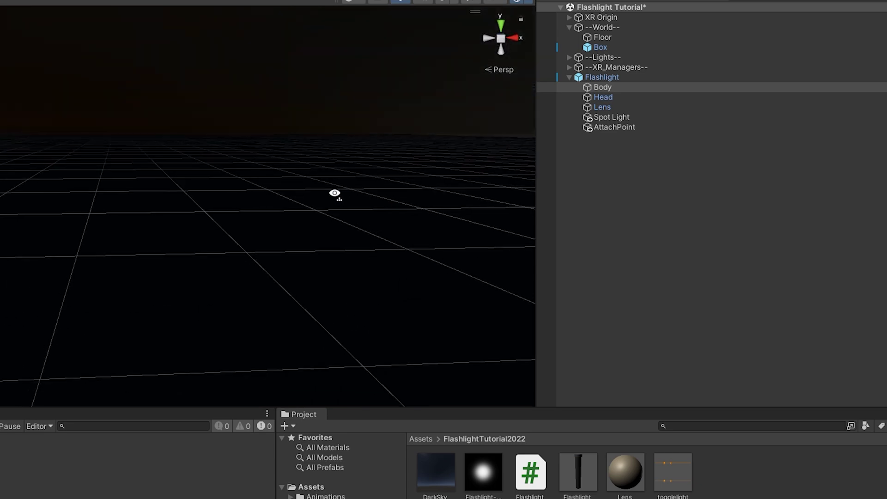
{"action": "right_click_drag", "start_coordinate": [334, 193], "coordinate": [321, 231]}
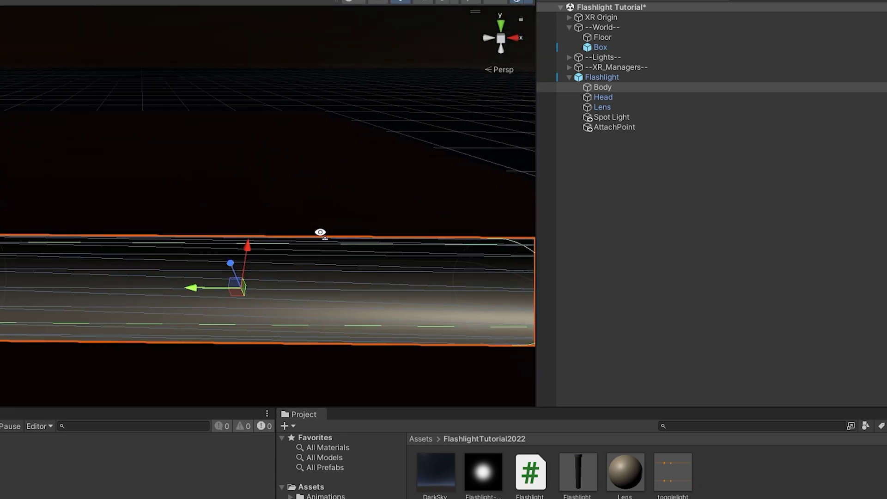
{"action": "key", "text": "f"}
{"action": "left_click", "coordinate": [612, 81]}
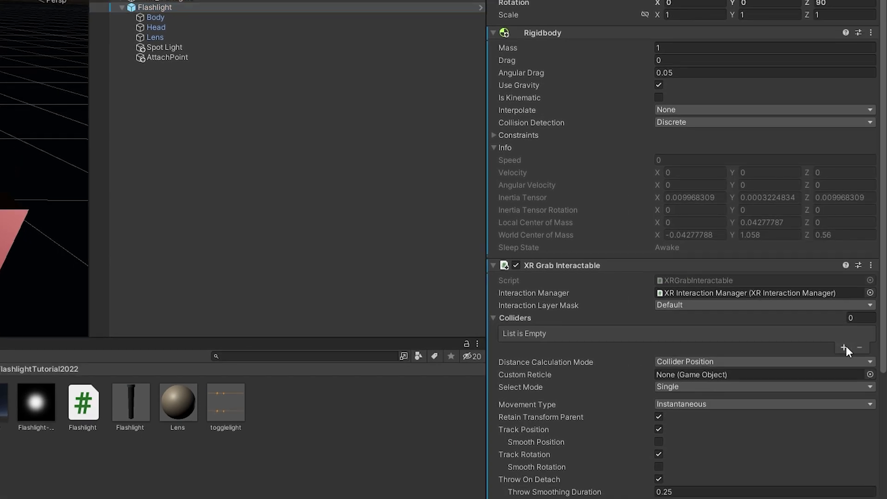
{"action": "left_click", "coordinate": [844, 348]}
{"action": "left_click_drag", "start_coordinate": [157, 17], "coordinate": [703, 331]}
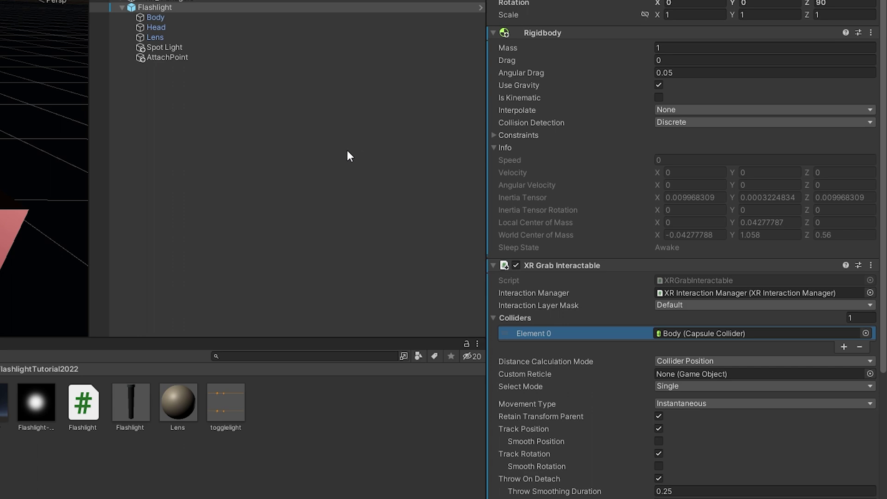
{"action": "scroll", "coordinate": [570, 377], "scroll_direction": "down", "scroll_amount": 4}
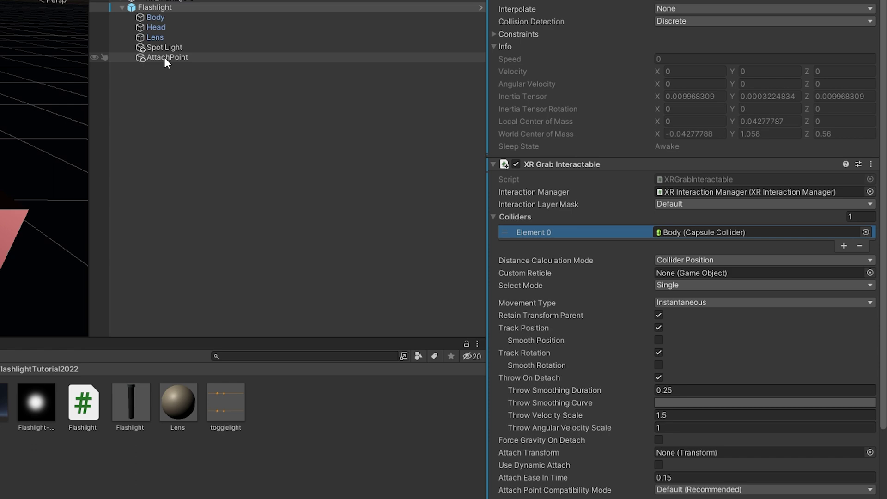
{"action": "left_click_drag", "start_coordinate": [164, 57], "coordinate": [678, 455]}
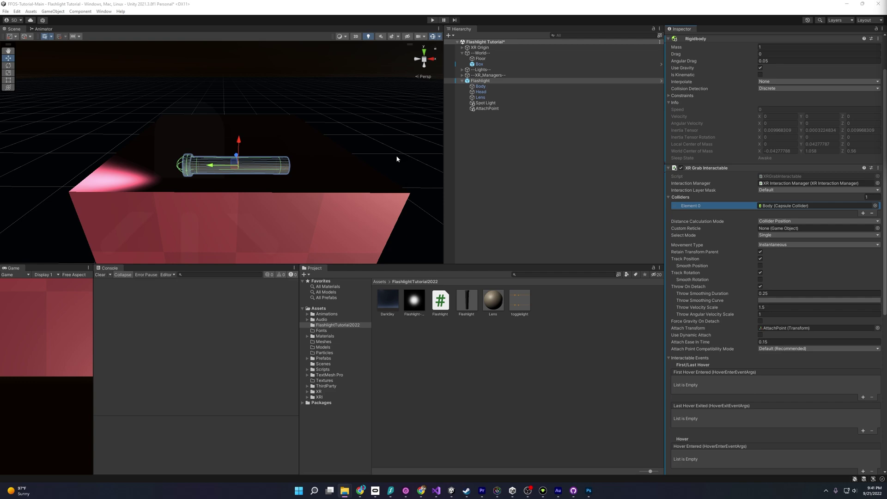
Step: Toggle the move gizmo from local to global axes and back to local
{"action": "left_click_drag", "start_coordinate": [396, 159], "coordinate": [325, 156], "text": "alt"}
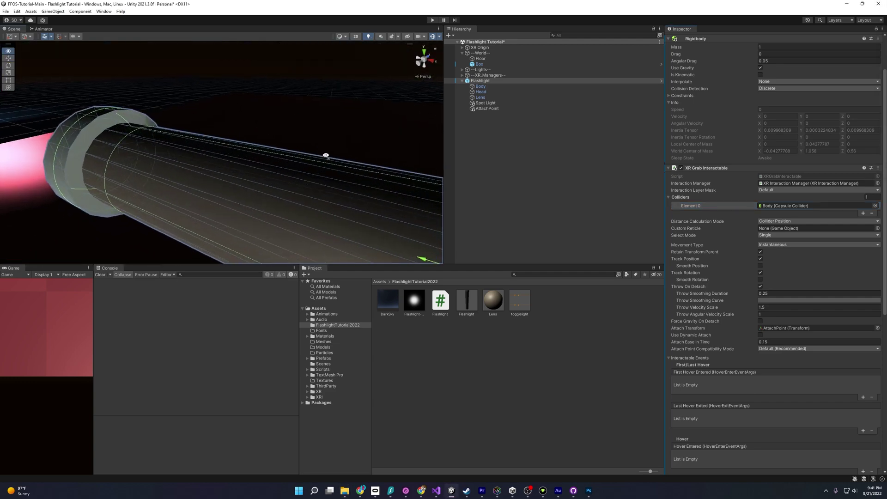
{"action": "scroll", "coordinate": [325, 156], "scroll_direction": "down", "scroll_amount": 5, "text": "alt"}
{"action": "left_click_drag", "start_coordinate": [390, 98], "coordinate": [354, 105], "text": "alt"}
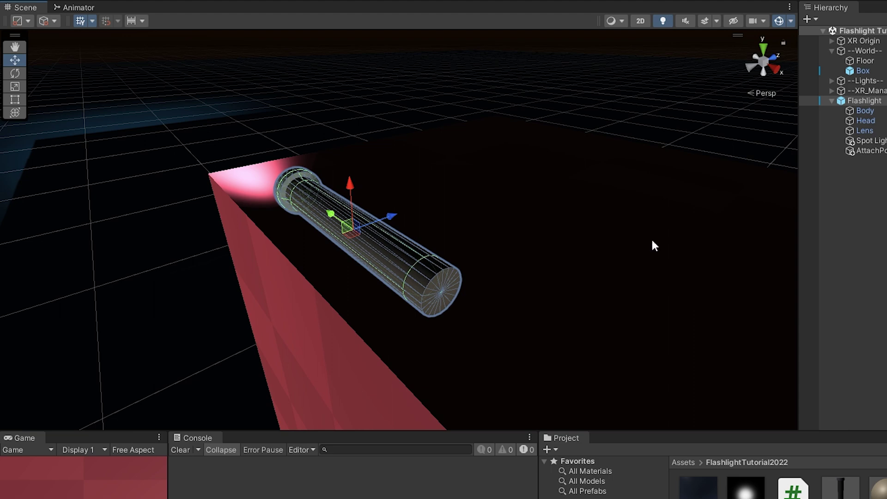
{"action": "left_click", "coordinate": [58, 23]}
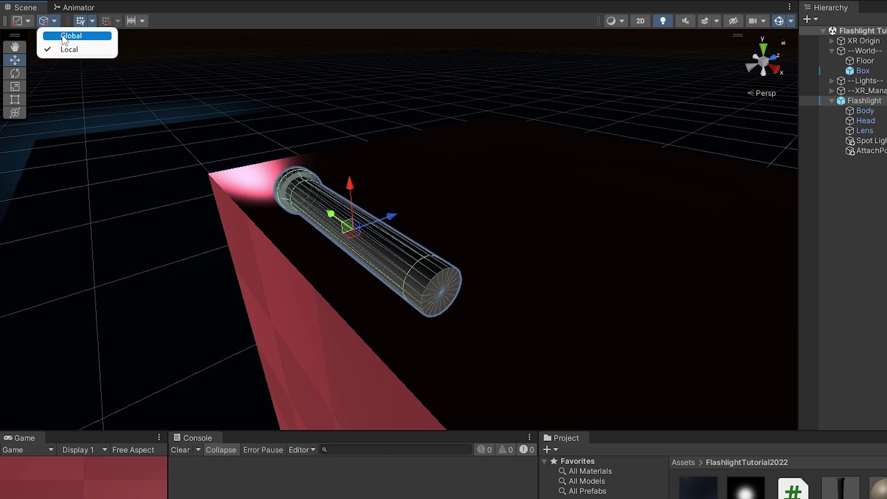
{"action": "left_click", "coordinate": [63, 37]}
{"action": "left_click", "coordinate": [55, 23]}
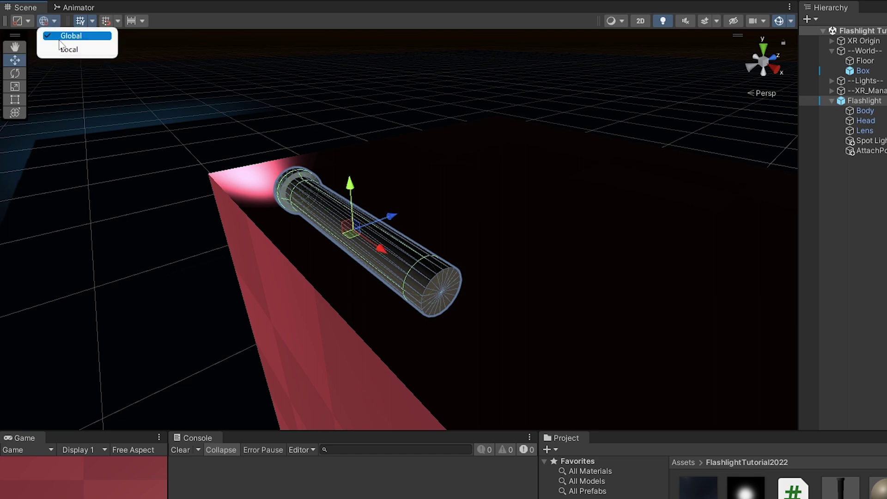
{"action": "left_click", "coordinate": [65, 49]}
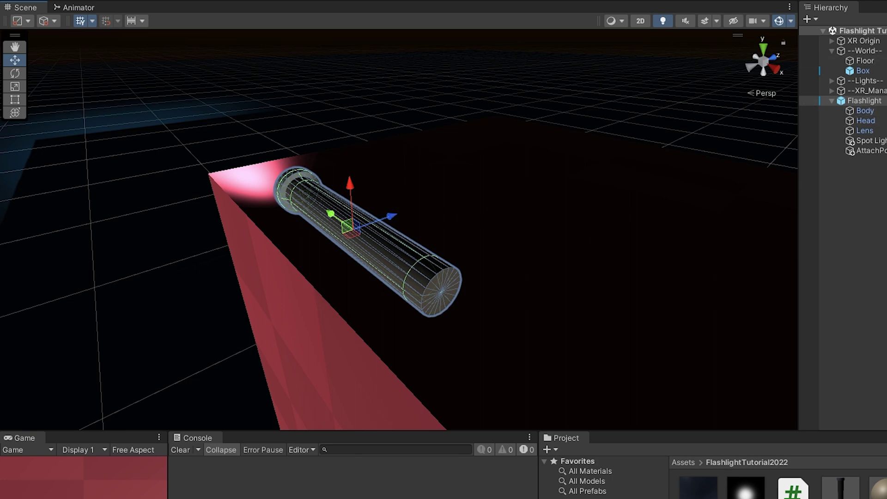
Step: Rotate AttachPoint to 270 on X, then reselect Flashlight
{"action": "left_click", "coordinate": [871, 151]}
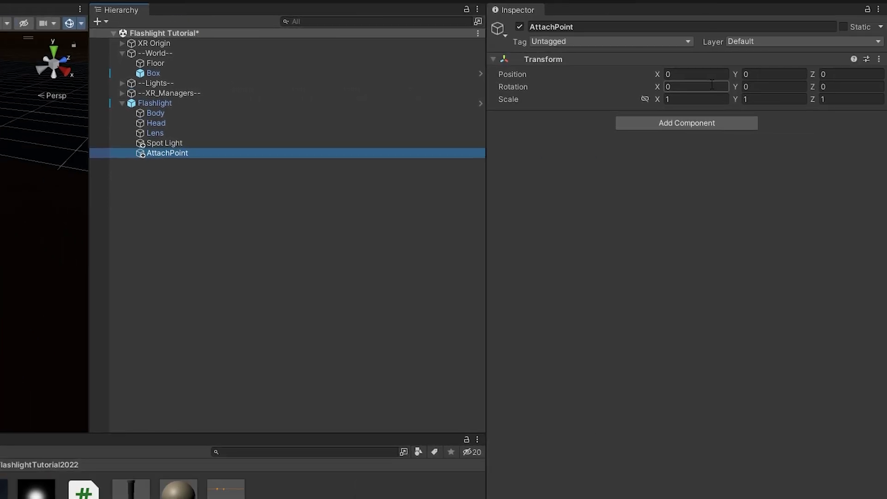
{"action": "left_click", "coordinate": [695, 87]}
{"action": "type", "text": "270"}
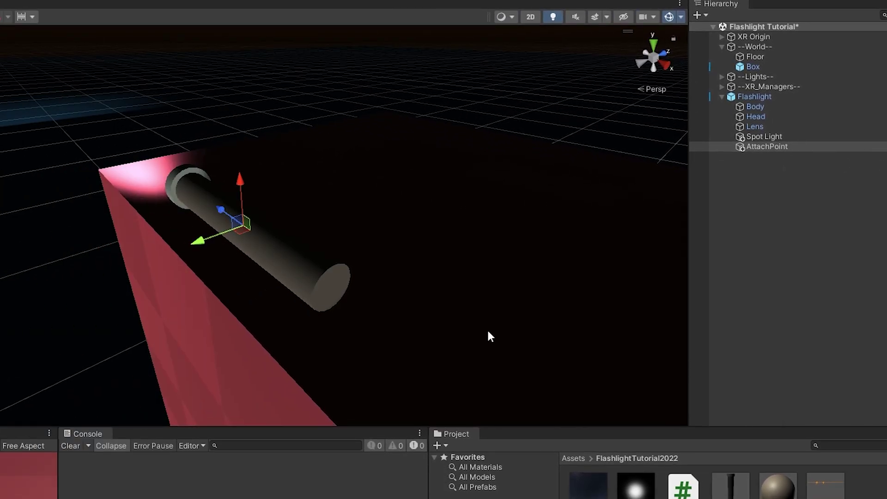
{"action": "left_click", "coordinate": [805, 94]}
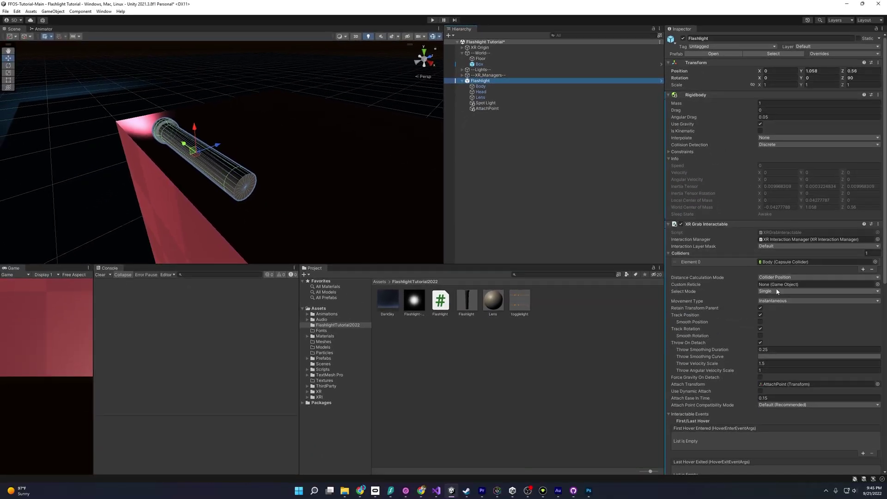
Step: Set the XR Grab Interactable's Interaction Layer Mask to Interactable only
{"action": "left_click", "coordinate": [784, 246]}
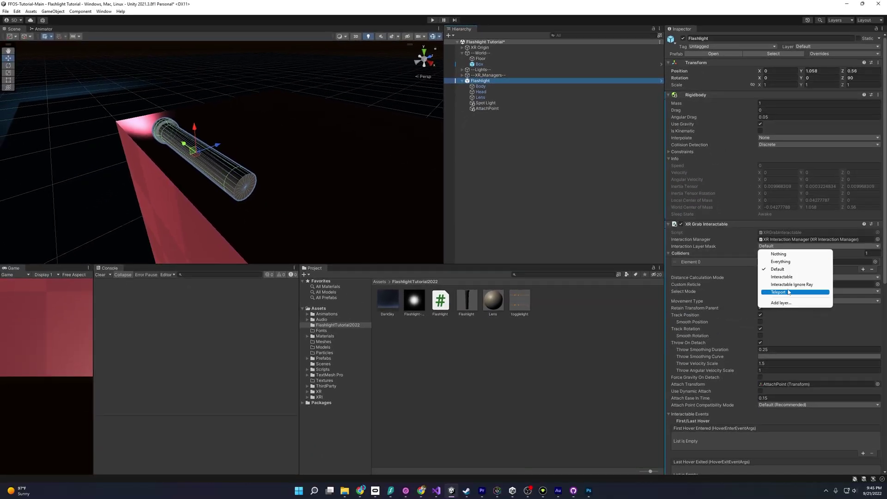
{"action": "left_click", "coordinate": [781, 277]}
{"action": "left_click", "coordinate": [785, 246]}
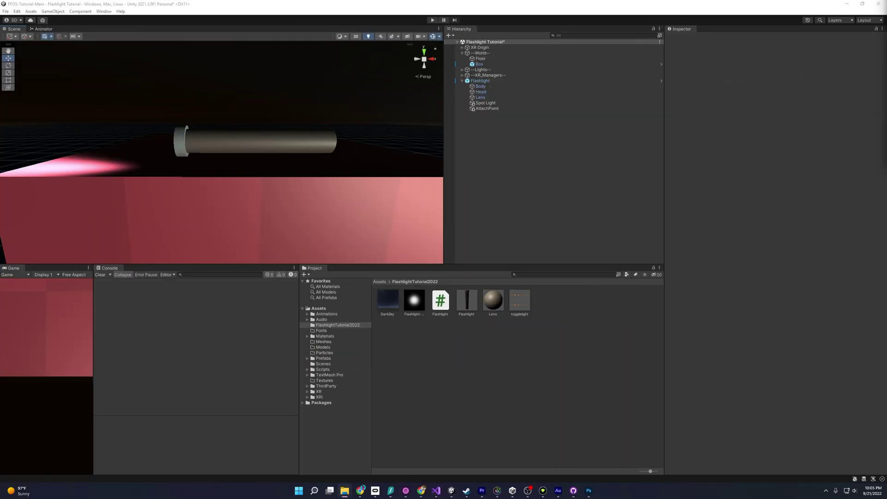
{"action": "left_click", "coordinate": [494, 80]}
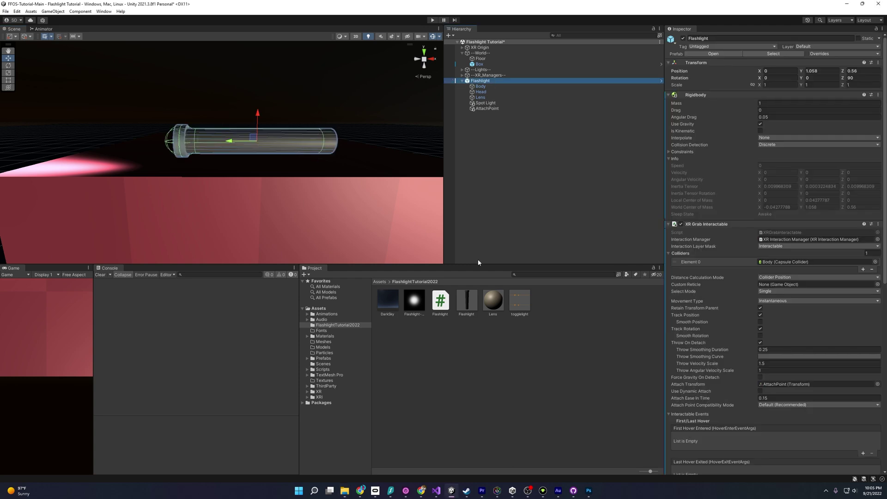
Step: Add the Flashlight script, assign the Lens material to its Lens field, and open the script
{"action": "scroll", "coordinate": [693, 402], "scroll_direction": "down", "scroll_amount": 15}
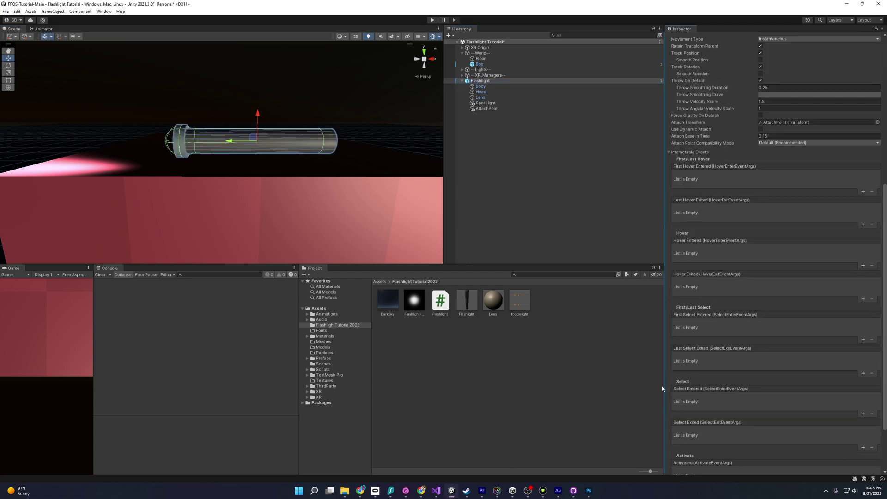
{"action": "left_click_drag", "start_coordinate": [440, 300], "coordinate": [768, 453]}
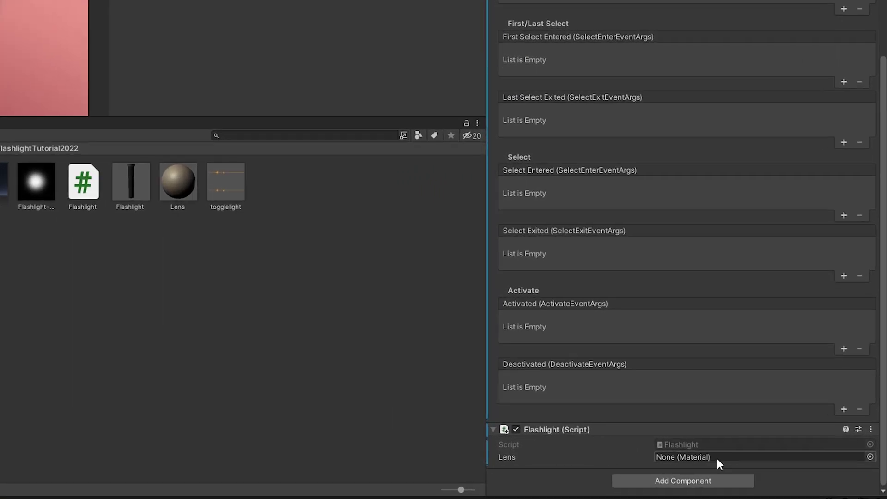
{"action": "left_click_drag", "start_coordinate": [178, 186], "coordinate": [677, 456]}
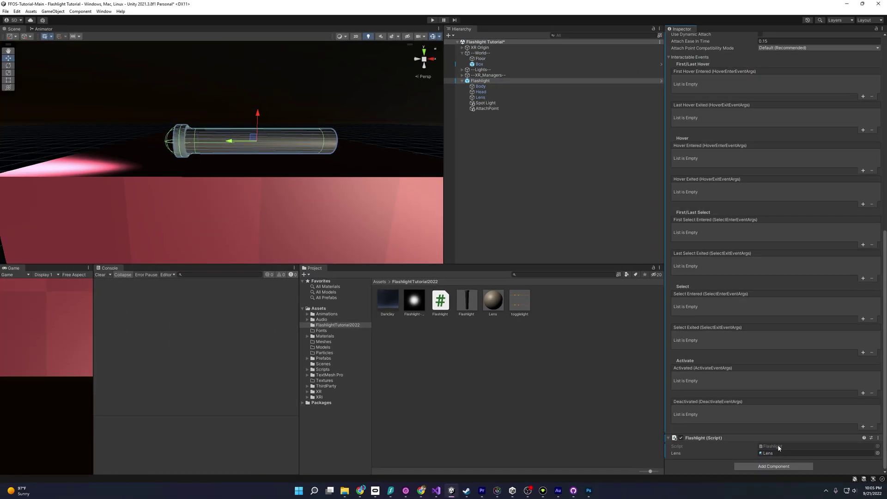
{"action": "double_click", "coordinate": [794, 445]}
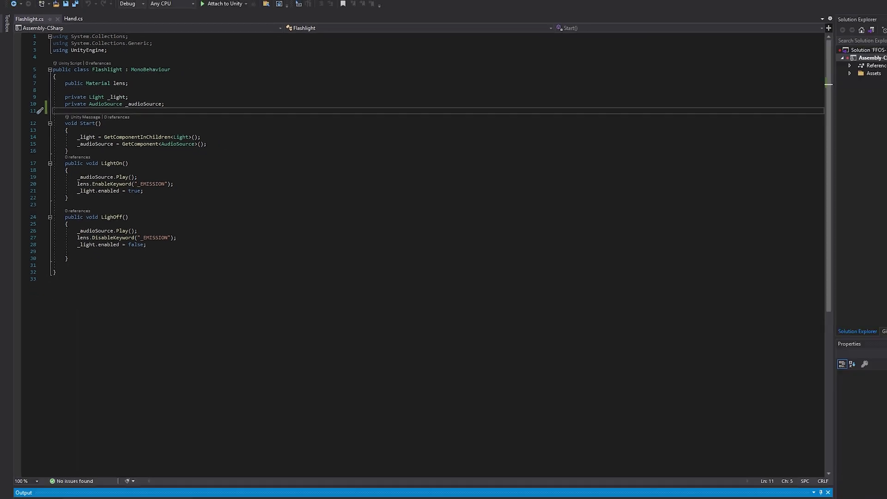
Step: Switch back to the Unity editor and view the flashlight in the scene
{"action": "key", "text": "alt+Tab"}
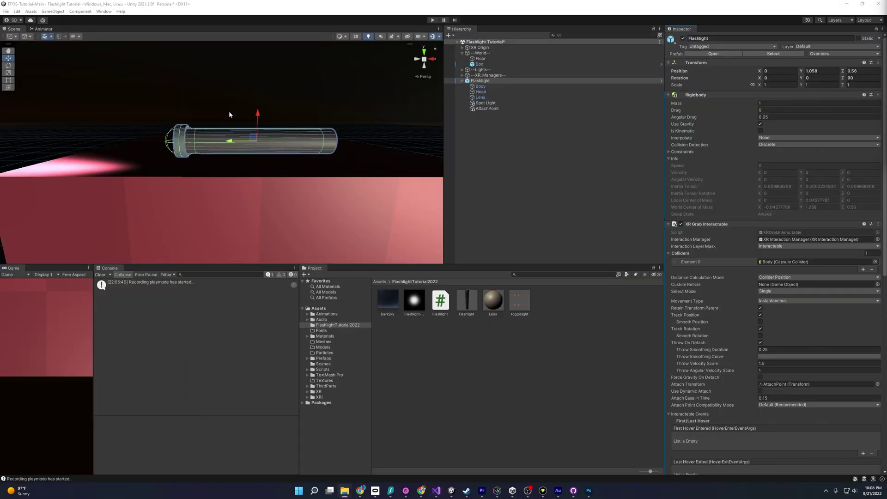
{"action": "left_click_drag", "start_coordinate": [229, 114], "coordinate": [323, 119], "text": "alt"}
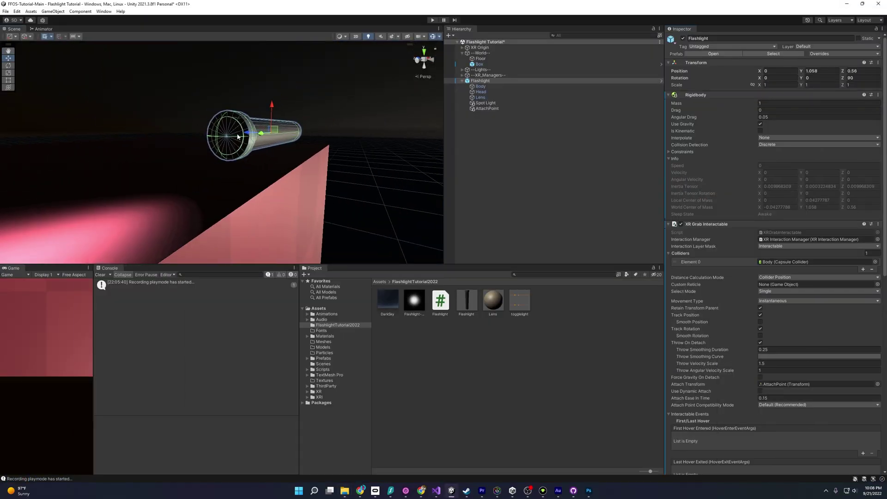
{"action": "left_click", "coordinate": [493, 301]}
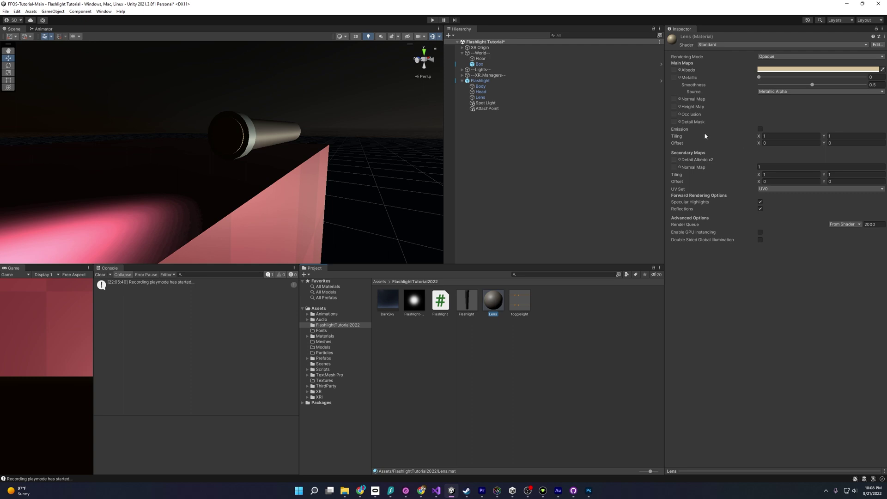
{"action": "left_click", "coordinate": [759, 129]}
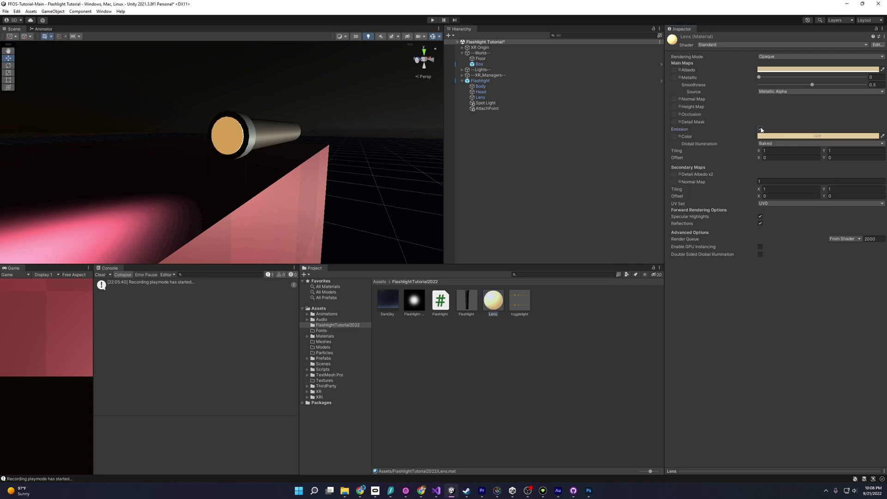
{"action": "left_click", "coordinate": [760, 130]}
{"action": "left_click", "coordinate": [759, 129]}
{"action": "left_click", "coordinate": [760, 129]}
{"action": "left_click_drag", "start_coordinate": [314, 129], "coordinate": [279, 129], "text": "alt"}
{"action": "right_click_drag", "start_coordinate": [279, 129], "coordinate": [253, 113]}
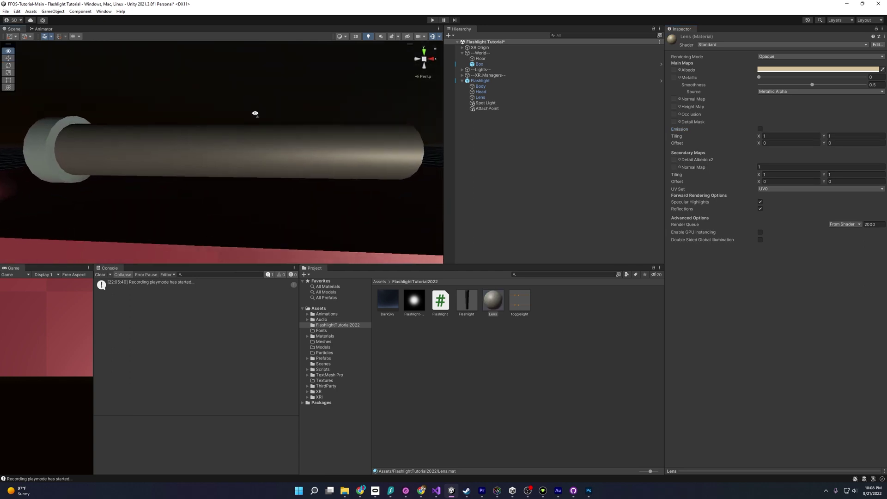
{"action": "left_click", "coordinate": [497, 81]}
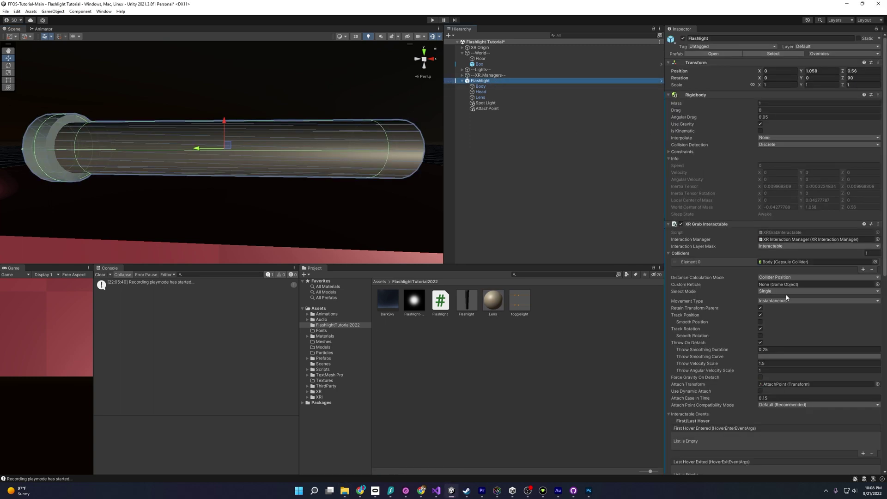
Step: Add an Audio Source with the togglelight clip, Spatial Blend 1 (3D), and Play On Awake off
{"action": "scroll", "coordinate": [769, 298], "scroll_direction": "down", "scroll_amount": 10}
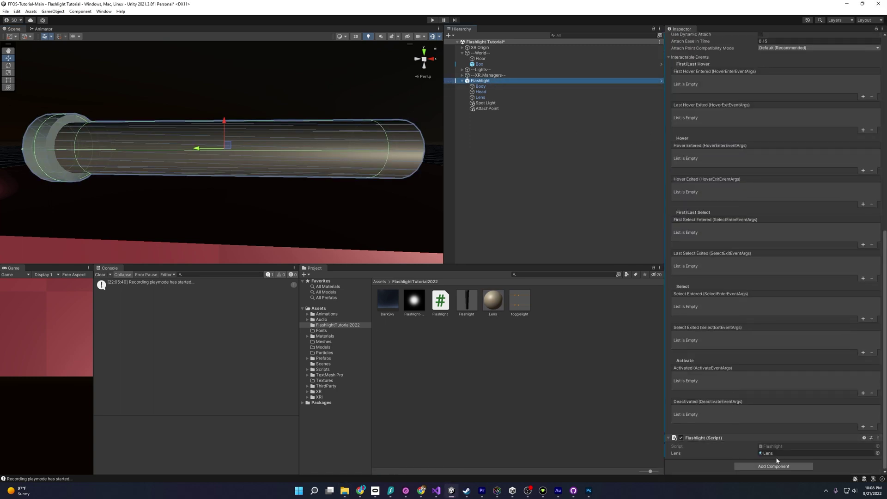
{"action": "left_click", "coordinate": [781, 467]}
{"action": "type", "text": "audio s"}
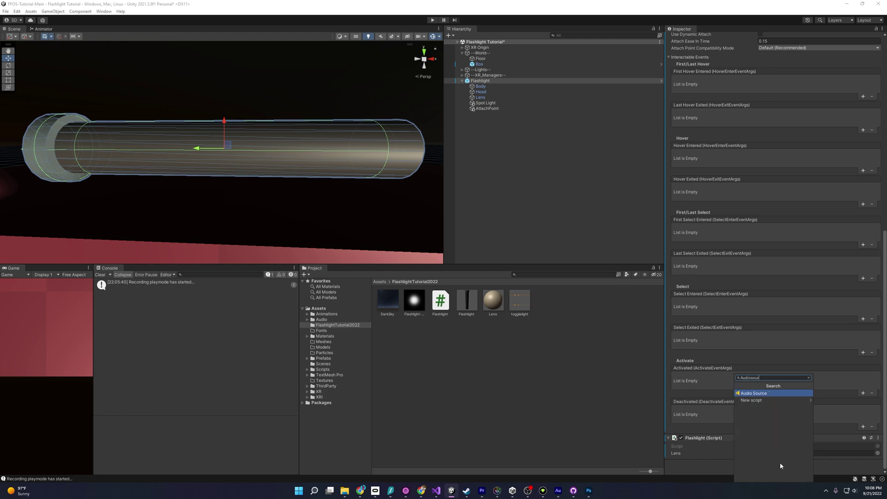
{"action": "key", "text": "Return"}
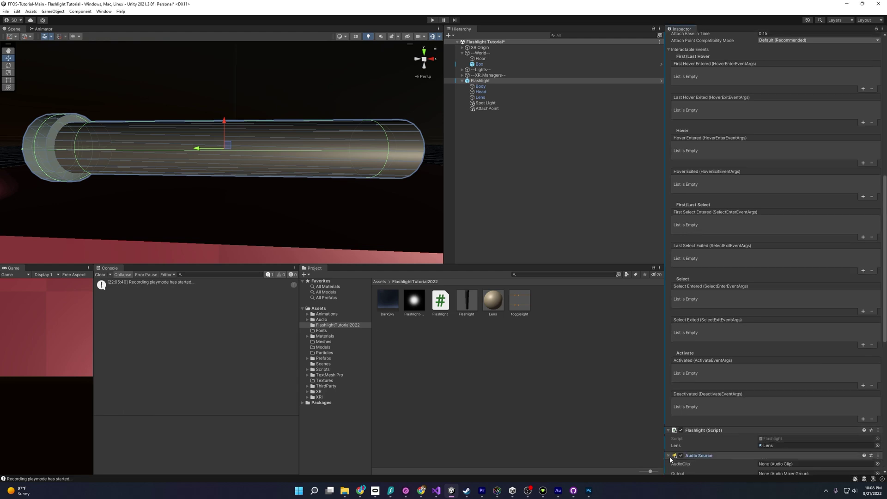
{"action": "left_click", "coordinate": [668, 456]}
{"action": "scroll", "coordinate": [748, 430], "scroll_direction": "down", "scroll_amount": 5}
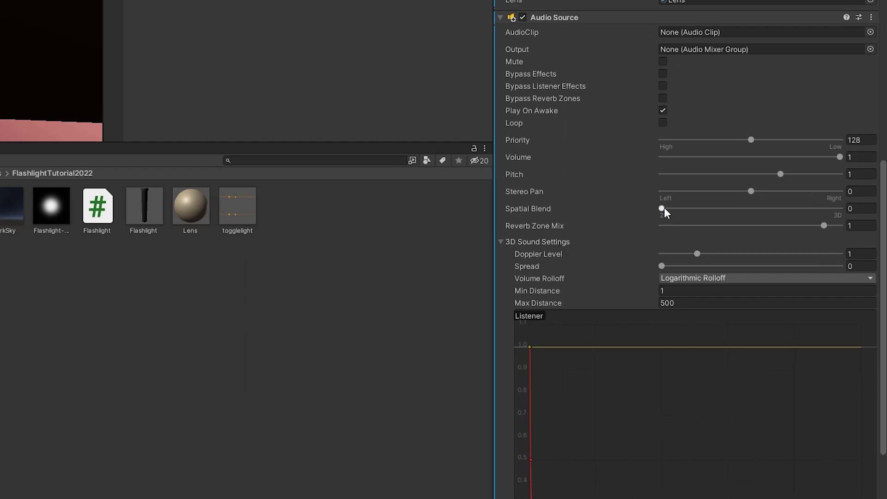
{"action": "left_click_drag", "start_coordinate": [664, 208], "coordinate": [839, 208]}
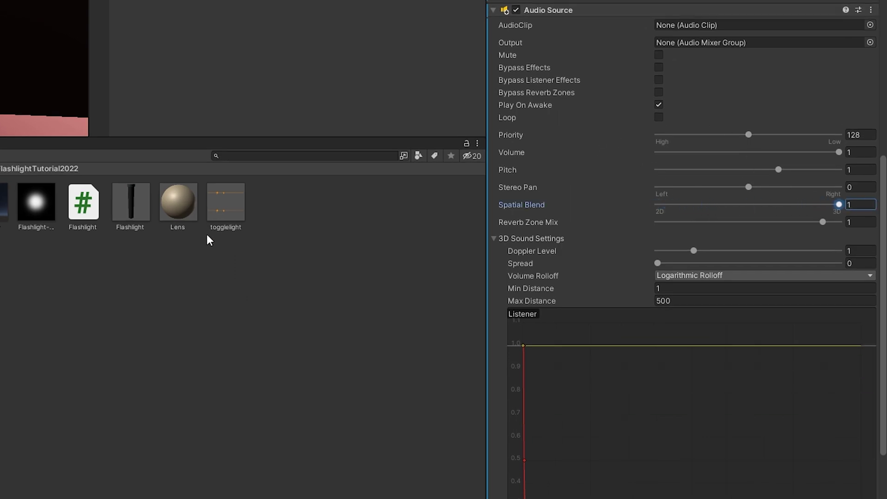
{"action": "left_click_drag", "start_coordinate": [233, 208], "coordinate": [695, 25]}
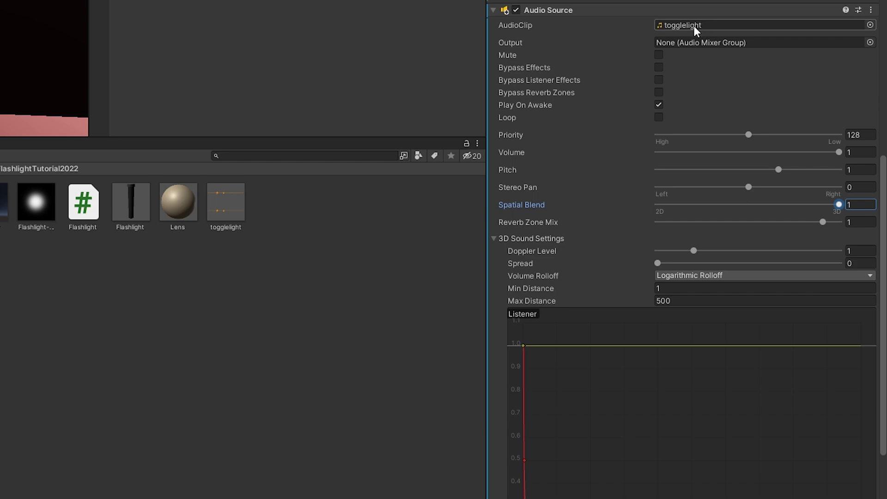
{"action": "left_click", "coordinate": [658, 105]}
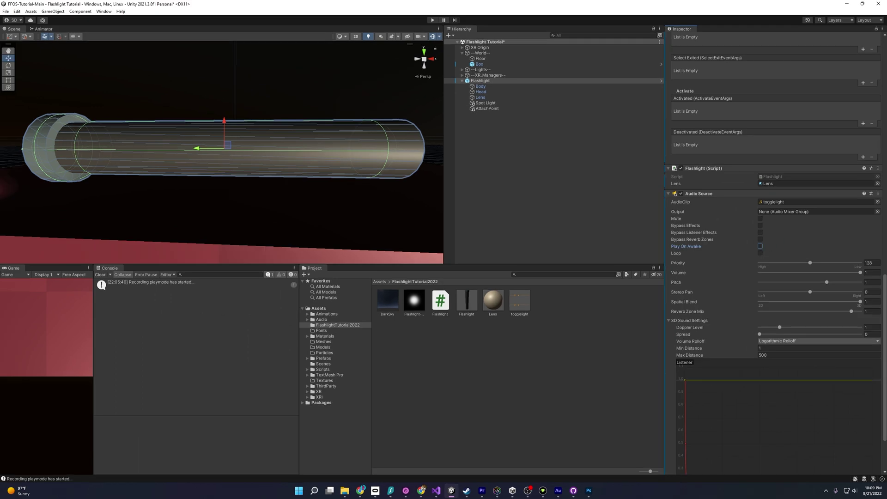
Step: Add Select Entered and Select Exited responses, both targeting the Flashlight script
{"action": "scroll", "coordinate": [744, 194], "scroll_direction": "up", "scroll_amount": 5}
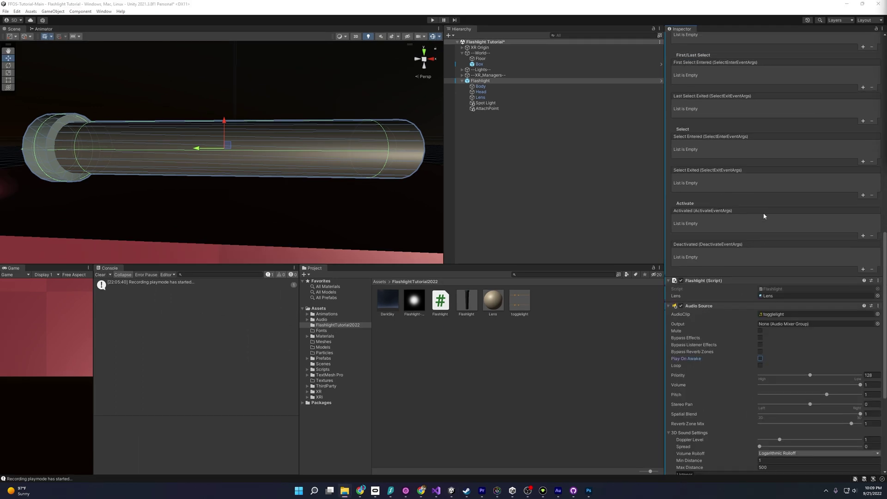
{"action": "left_click", "coordinate": [862, 162]}
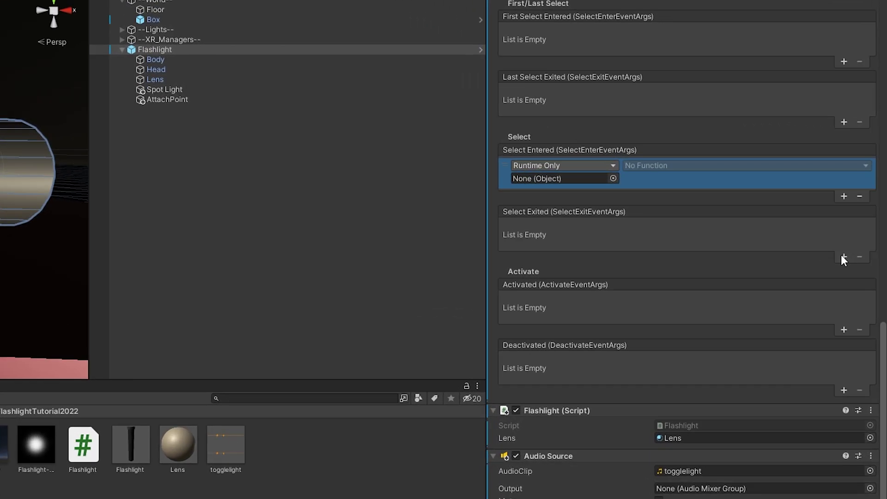
{"action": "left_click", "coordinate": [862, 195]}
{"action": "left_click_drag", "start_coordinate": [567, 411], "coordinate": [572, 179]}
{"action": "left_click_drag", "start_coordinate": [576, 409], "coordinate": [596, 240]}
Step: Make Select Entered call Flashlight.LightOn() and Select Exited call Flashlight.LighOff()
{"action": "left_click", "coordinate": [651, 165]}
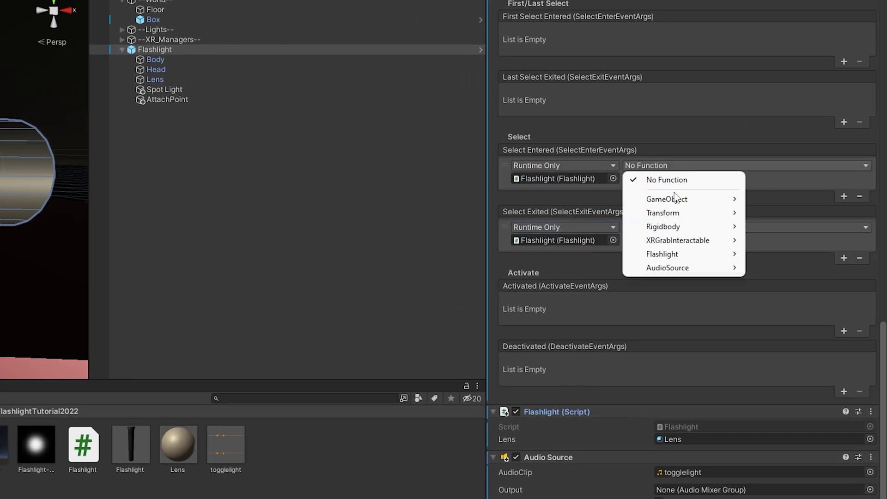
{"action": "mouse_move", "coordinate": [679, 254]}
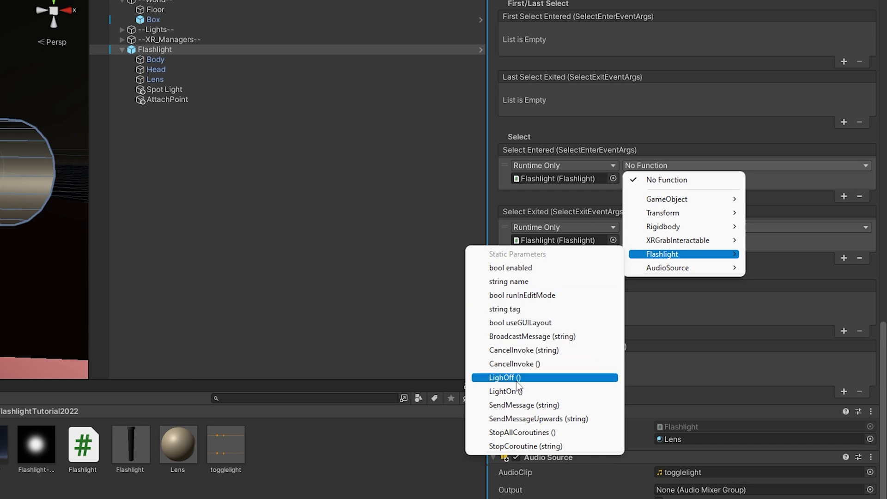
{"action": "left_click", "coordinate": [506, 391]}
{"action": "left_click", "coordinate": [681, 228]}
{"action": "left_click", "coordinate": [681, 229]}
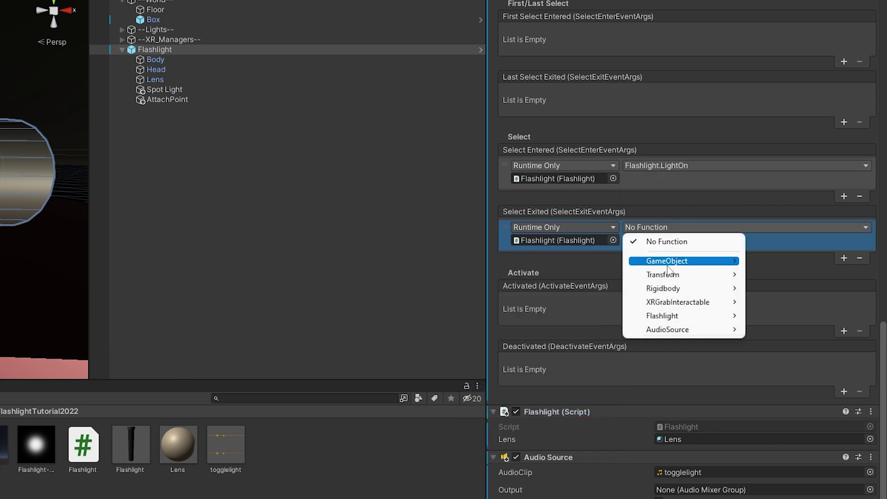
{"action": "mouse_move", "coordinate": [679, 315]}
{"action": "left_click", "coordinate": [504, 438]}
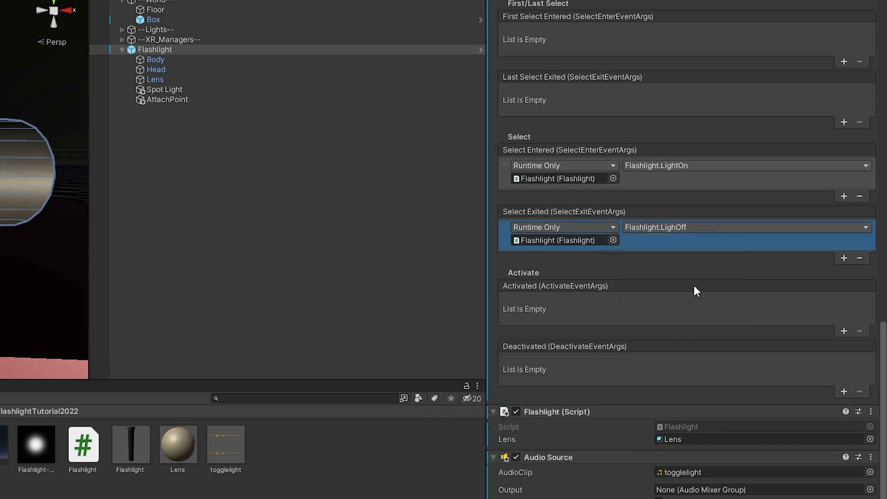
{"action": "left_click_drag", "start_coordinate": [55, 176], "coordinate": [28, 185], "text": "alt"}
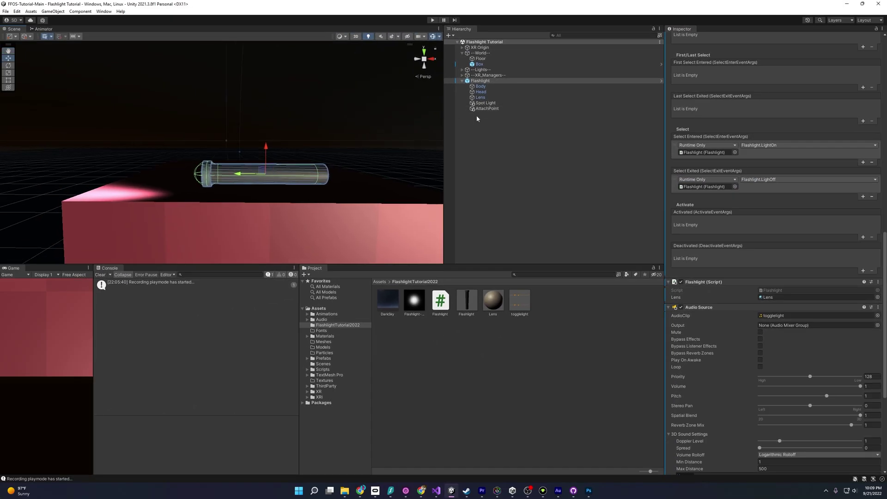
Step: Disable the Spot Light's Light component so the beam starts switched off
{"action": "left_click", "coordinate": [426, 101]}
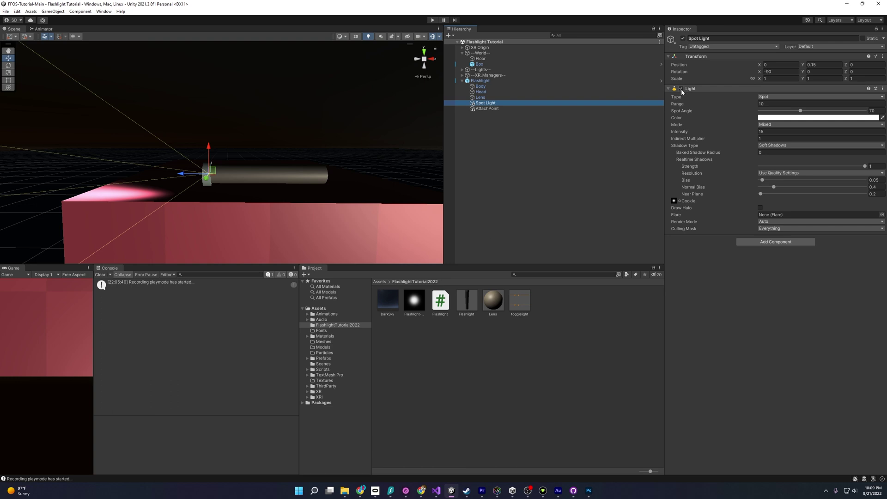
{"action": "left_click", "coordinate": [681, 89]}
{"action": "left_click_drag", "start_coordinate": [240, 161], "coordinate": [293, 148], "text": "alt"}
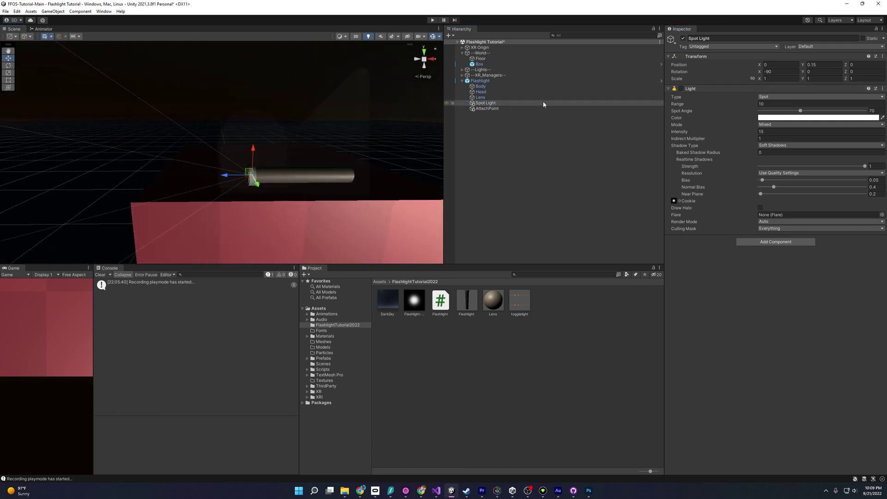